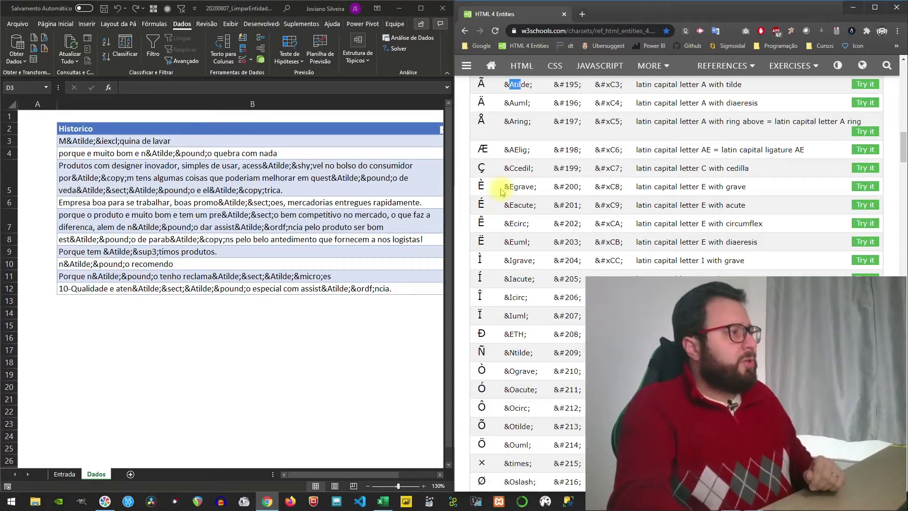
Step: Switch to the Excel workbook, show its queries and connections, and open the CaracteresEspeciaisHtml query in the Power Query Editor
left_click(421, 8)
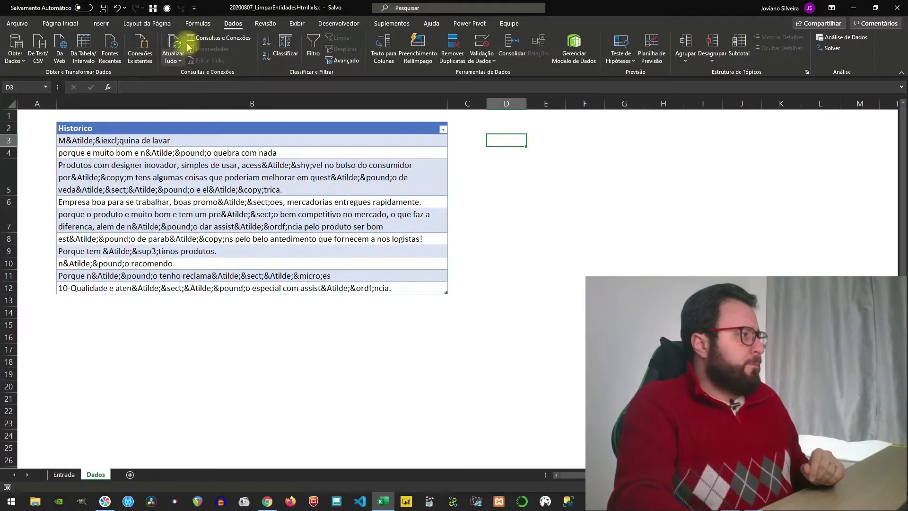
left_click(219, 37)
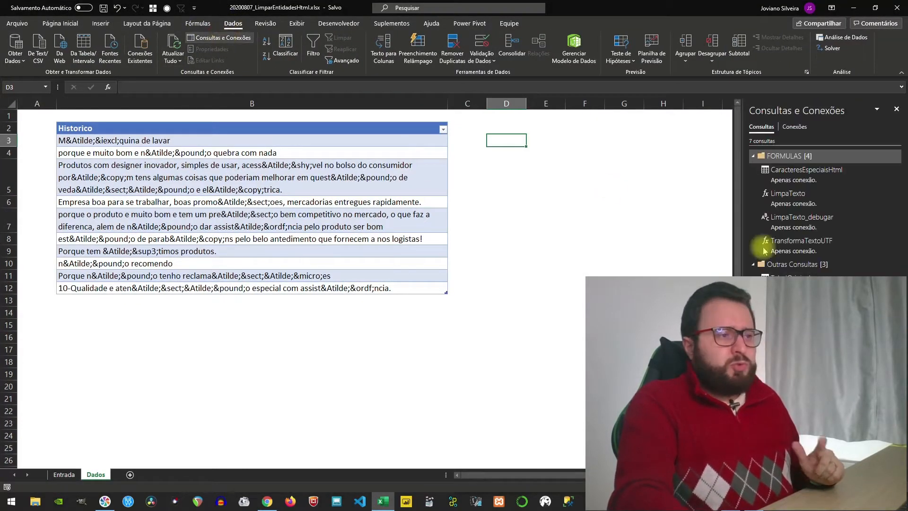
double_click(819, 181)
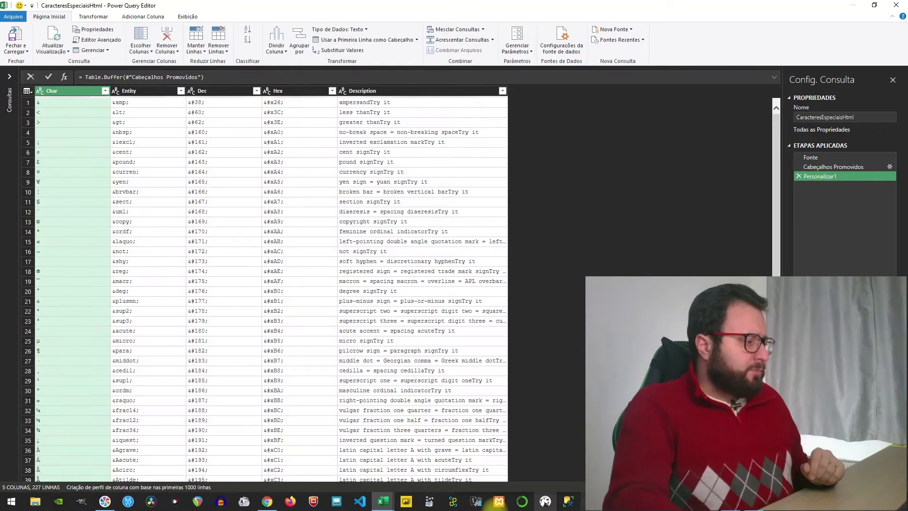
Step: Check the HTML 4 Entities page in Chrome, then return to the Power Query Editor and expand the queries list with enlarged text
left_click(268, 502)
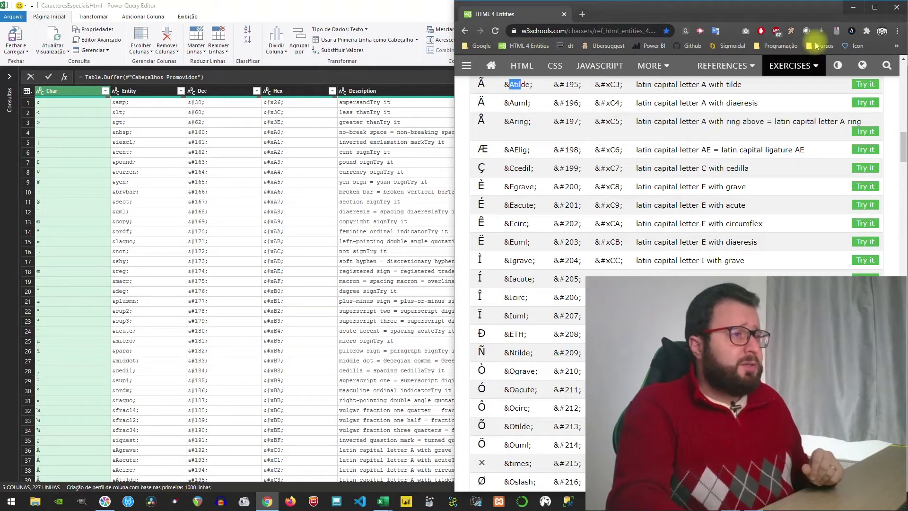
left_click(853, 7)
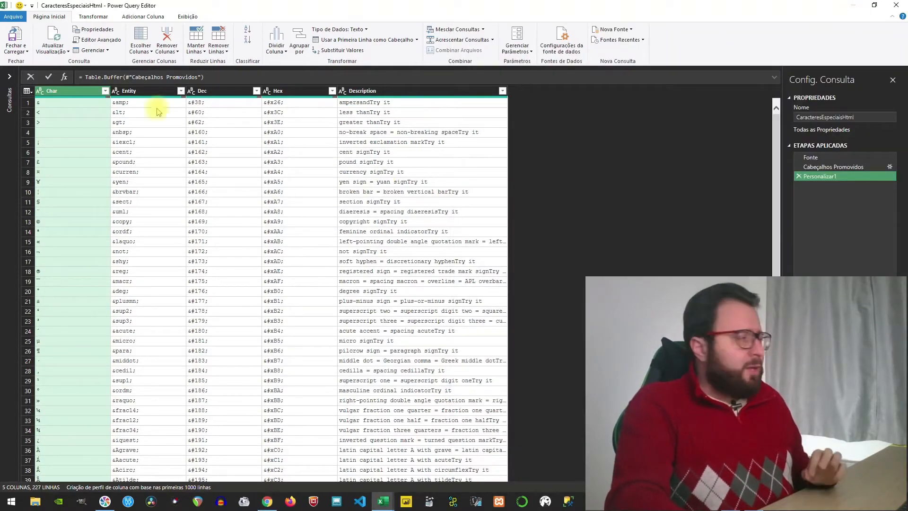
left_click(10, 77)
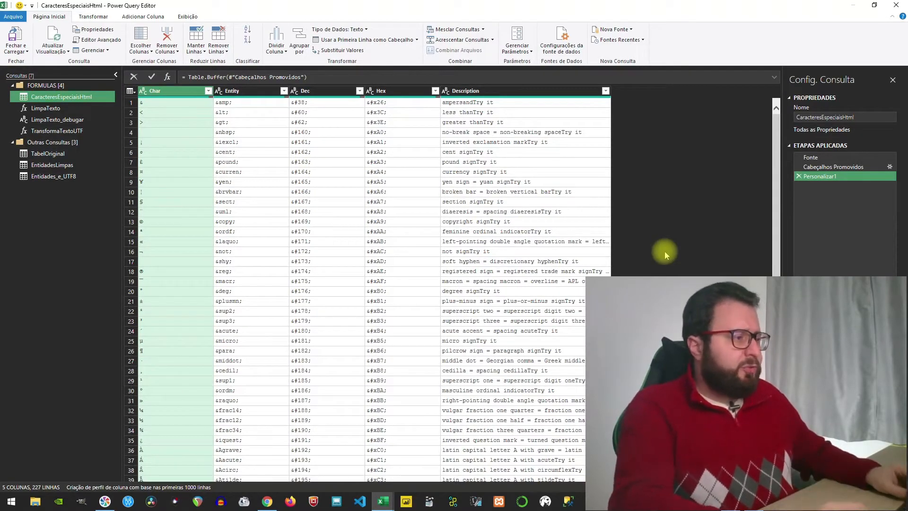
key("ctrl+shift+plus")
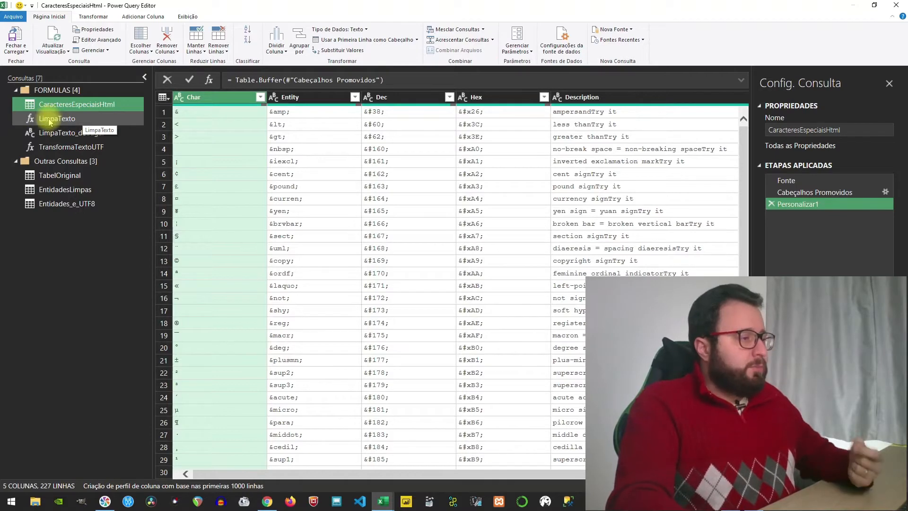
Step: Examine the first Historico text in TabelOriginal, the LimpaTexto function, and the CaracteresEspeciaisHtml entity table down to its last rows
left_click(50, 179)
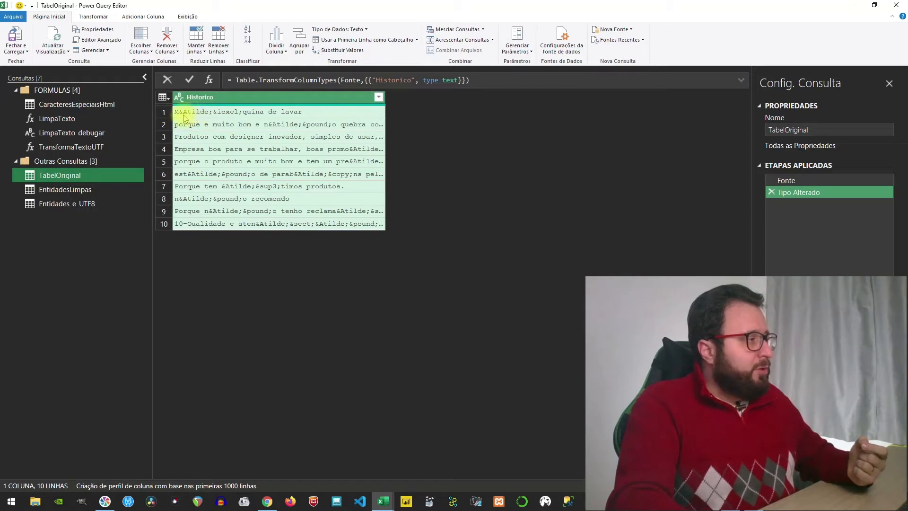
left_click(183, 114)
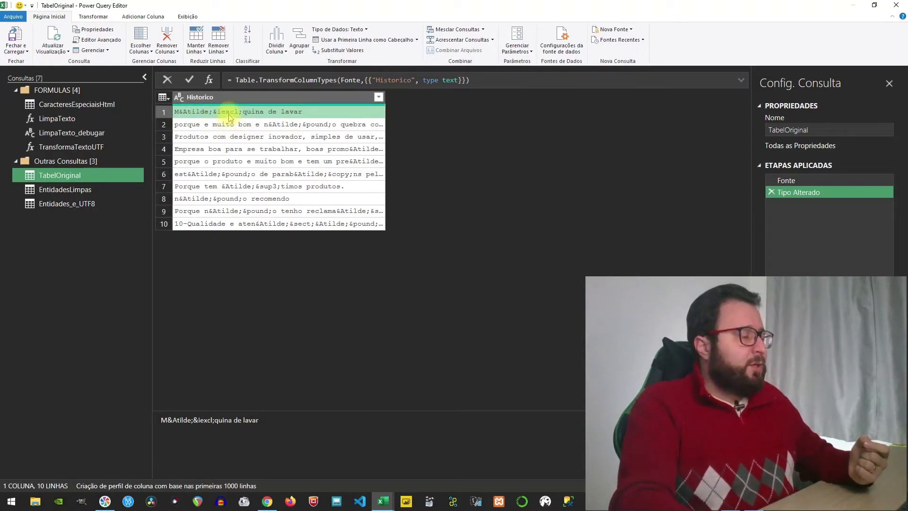
left_click(82, 121)
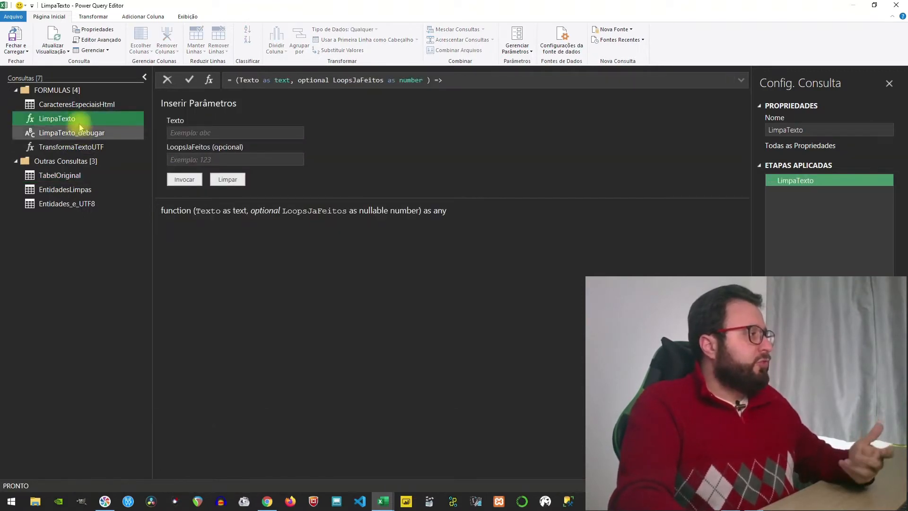
left_click(68, 104)
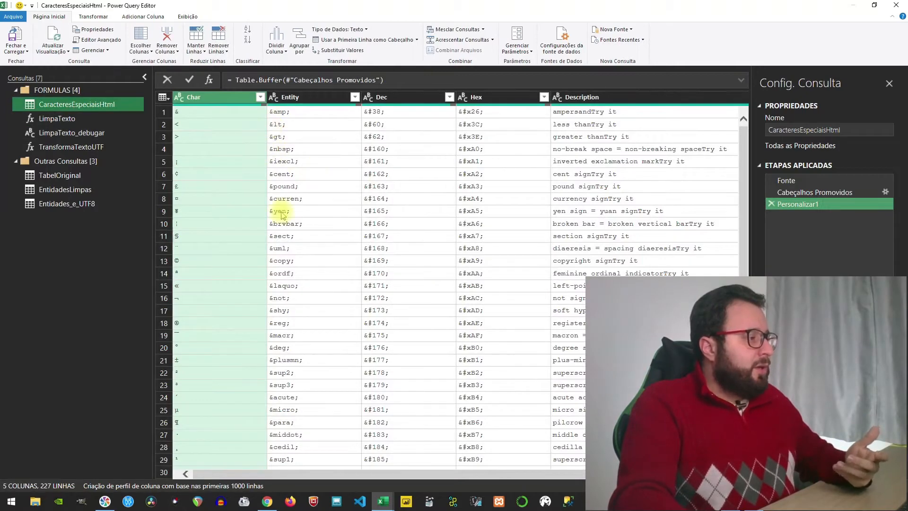
scroll(284, 213, "down", 20)
scroll(301, 268, "down", 20)
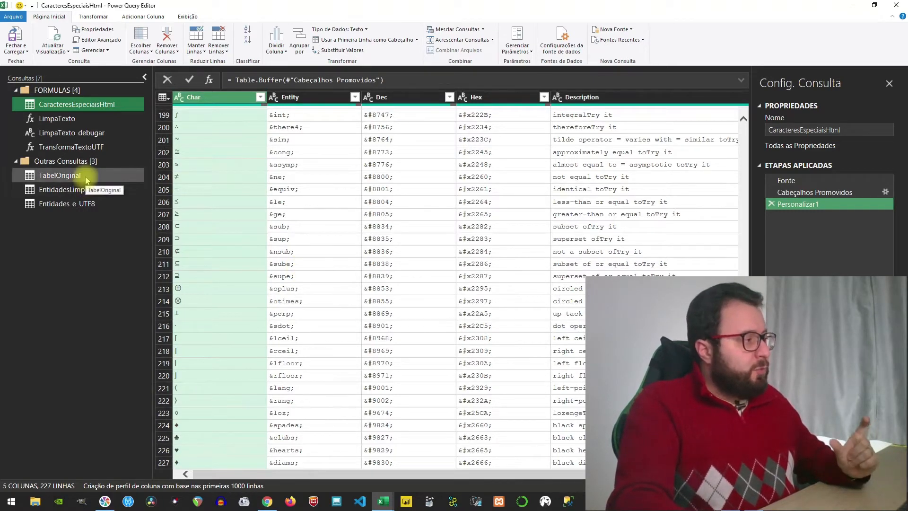
Step: Compare the CaracteresEspeciaisHtml table with TabelOriginal and inspect the full text of the first Historico row
left_click(71, 176)
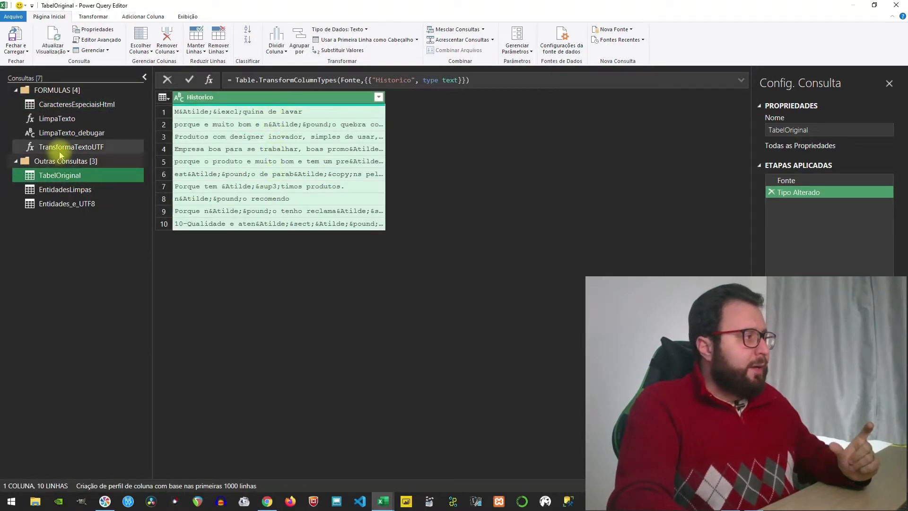
left_click(55, 118)
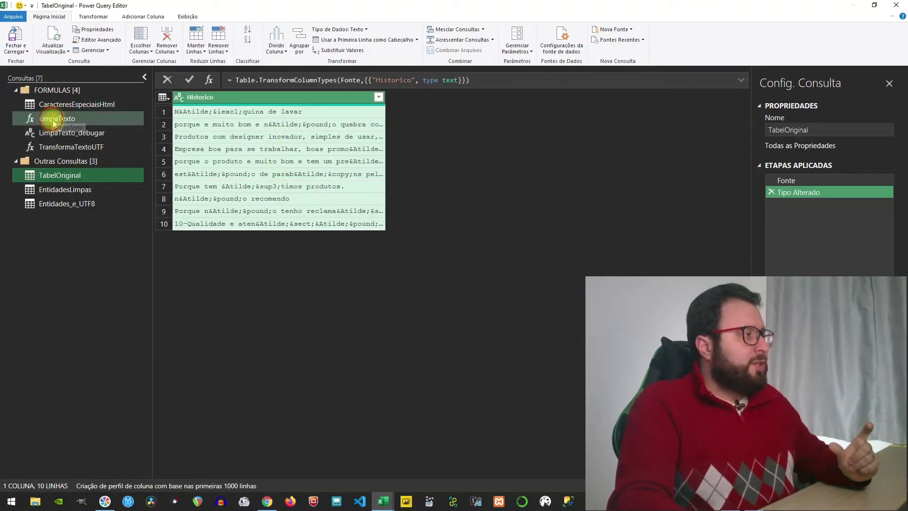
left_click(80, 105)
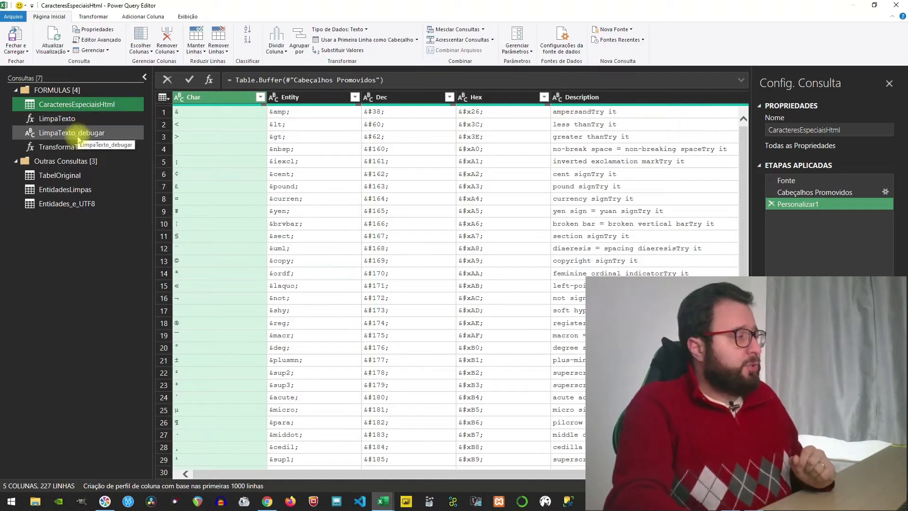
left_click(78, 177)
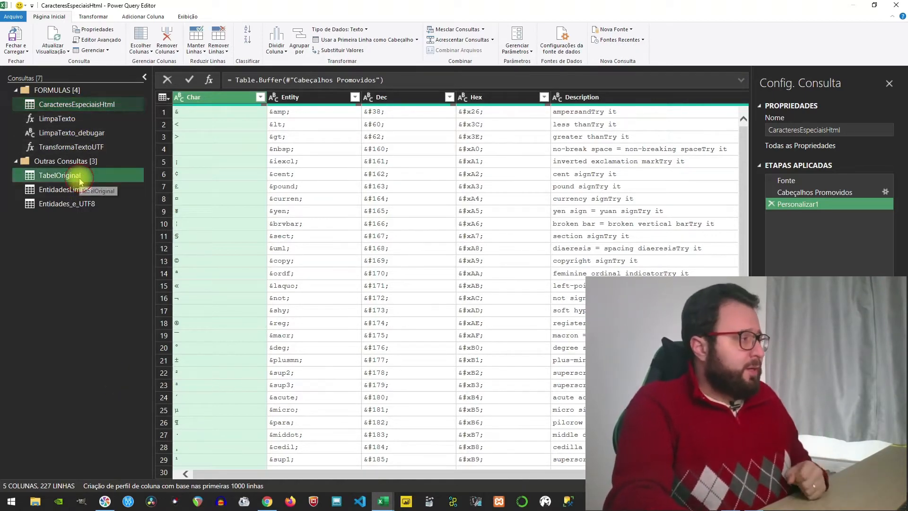
left_click(204, 116)
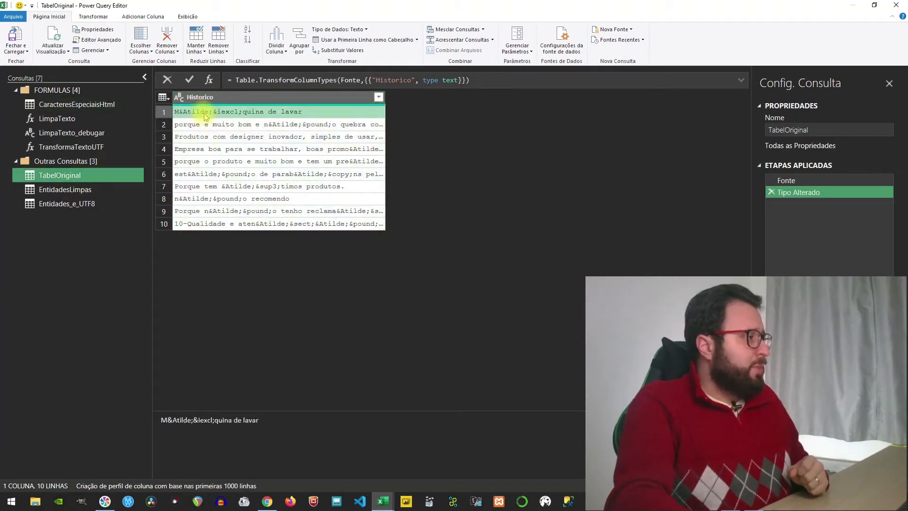
left_click_drag(260, 420, 160, 419)
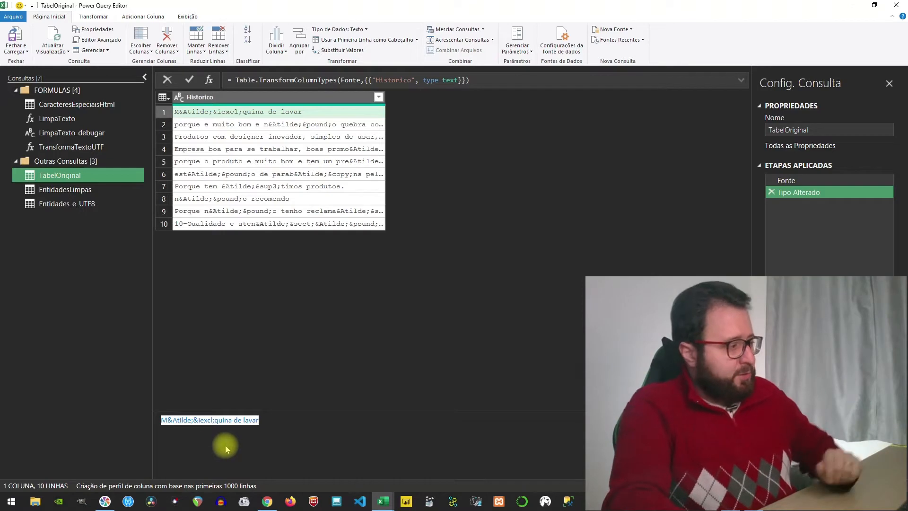
left_click(202, 441)
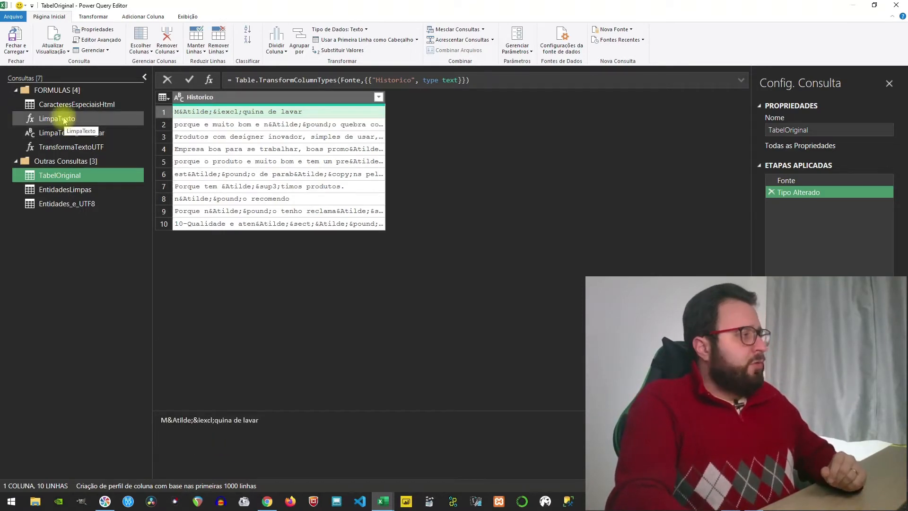
Step: Examine the Texto step of the LimpaTexto_debugar query and review the query's full code in the Advanced Editor
left_click(71, 133)
left_click(789, 182)
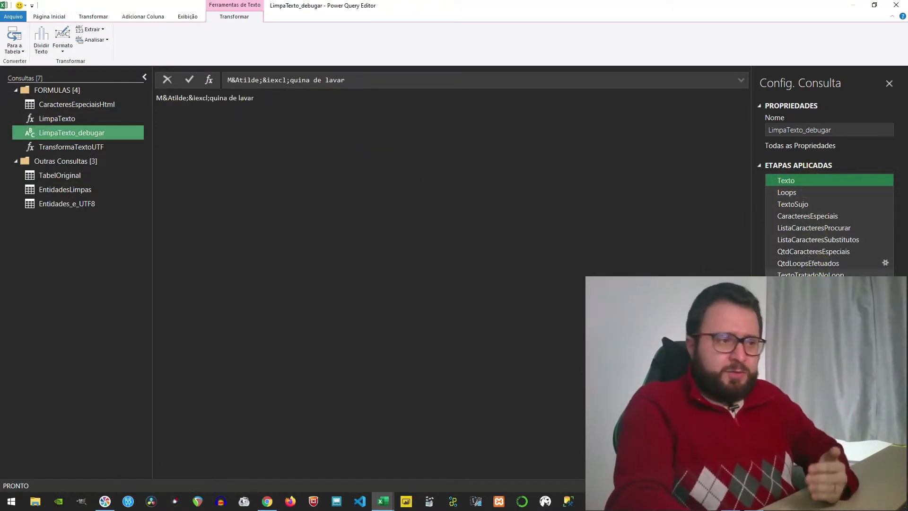
left_click(187, 16)
left_click(142, 16)
left_click(188, 16)
left_click(337, 38)
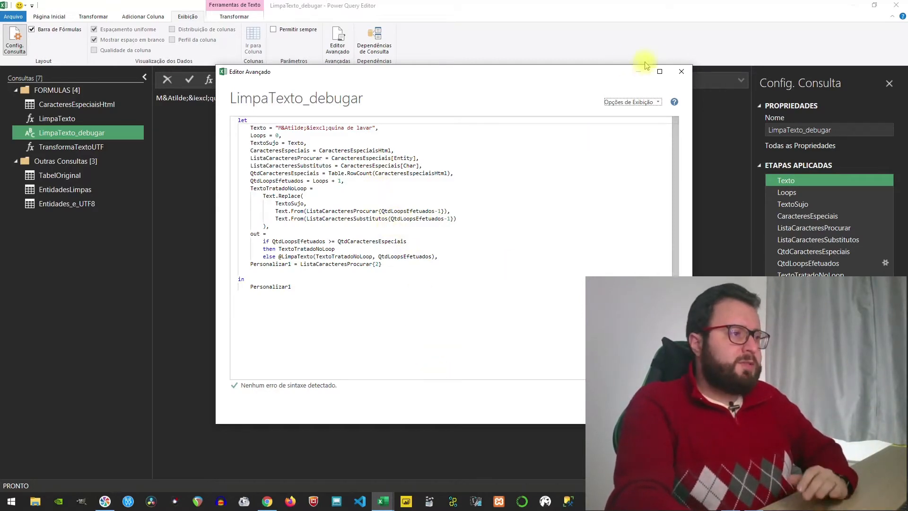
left_click(681, 71)
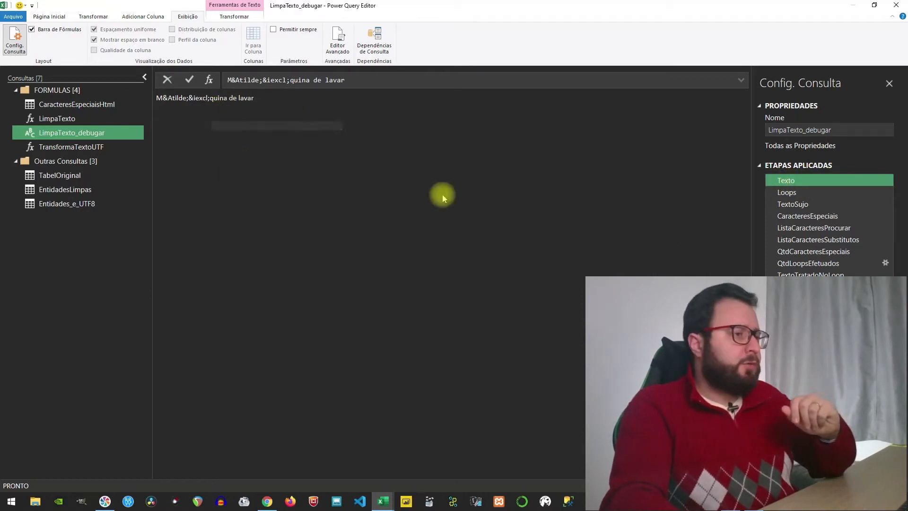
Step: Inspect the Loops, TextoSujo and CaracteresEspeciais steps of LimpaTexto_debugar, including the formula that references the entity table
left_click(784, 192)
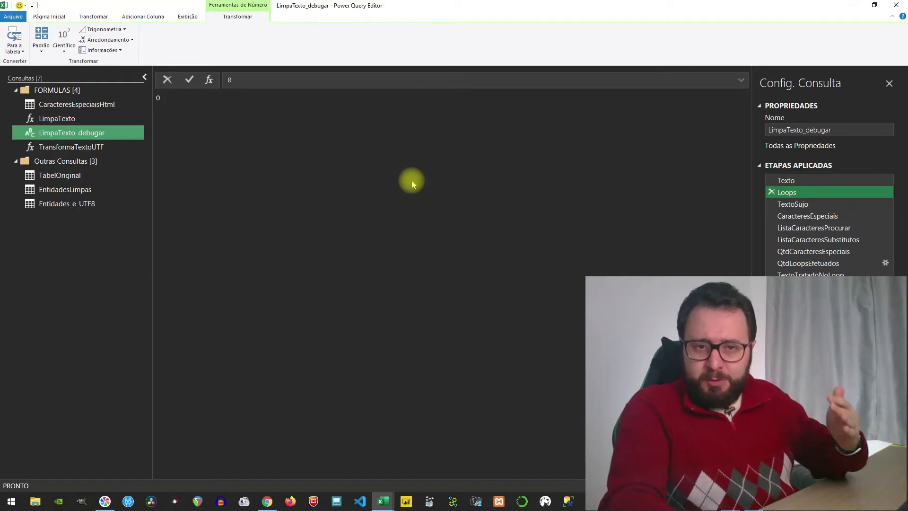
left_click(803, 206)
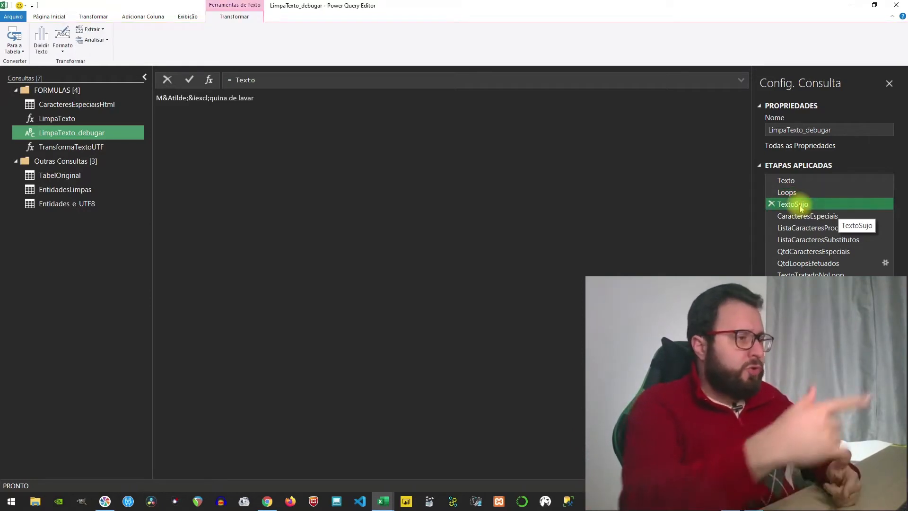
left_click(802, 220)
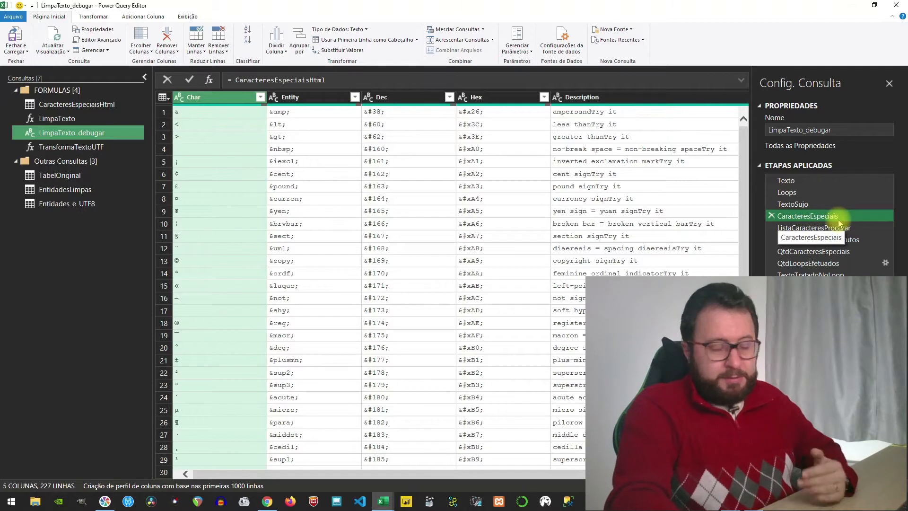
left_click(236, 78)
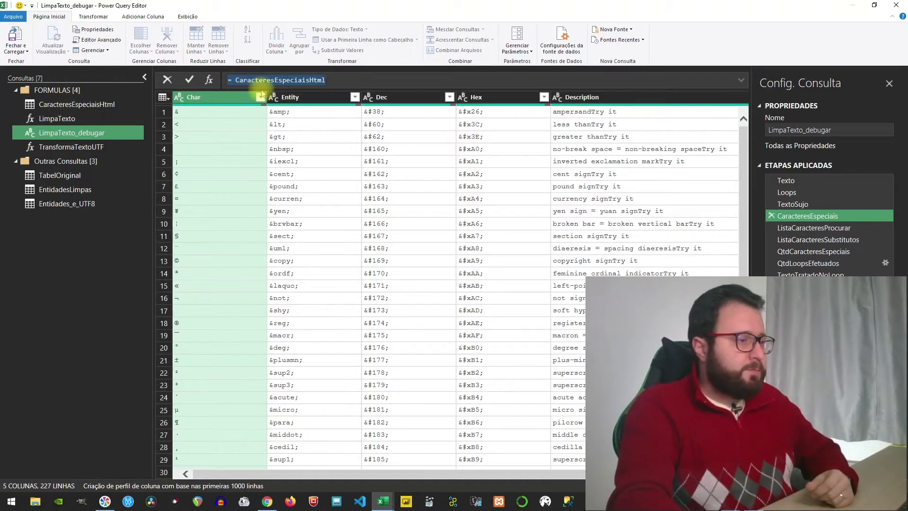
Step: Compare the ListaCaracteresProcurar and ListaCaracteresSubstitutos steps with the CaracteresEspeciais table they draw their columns from
left_click(809, 230)
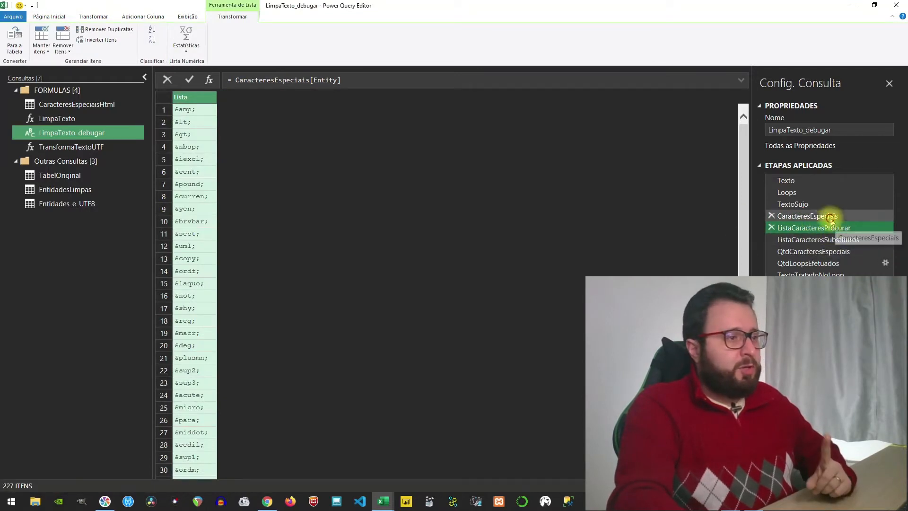
left_click(807, 216)
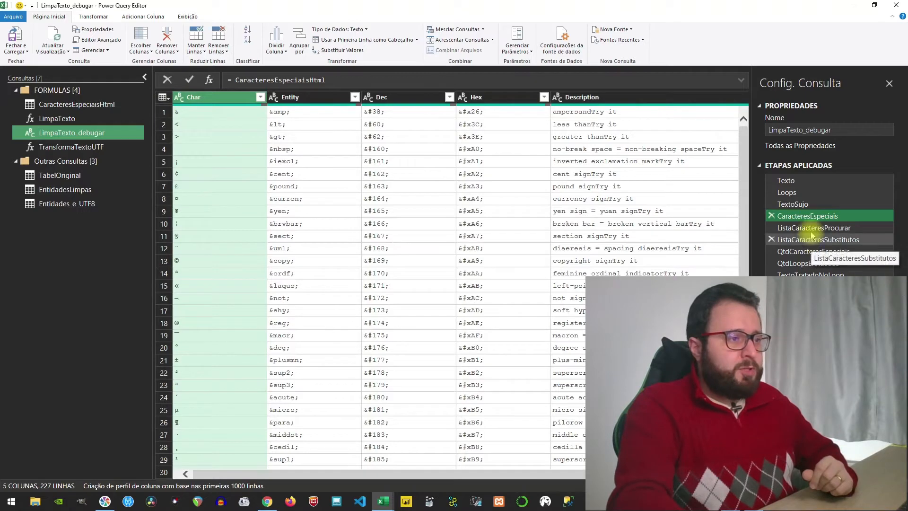
left_click(790, 232)
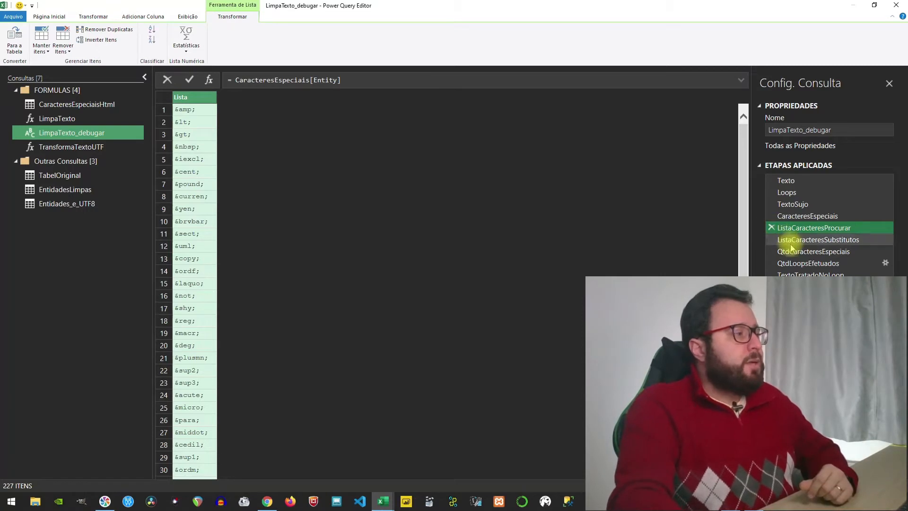
left_click(804, 240)
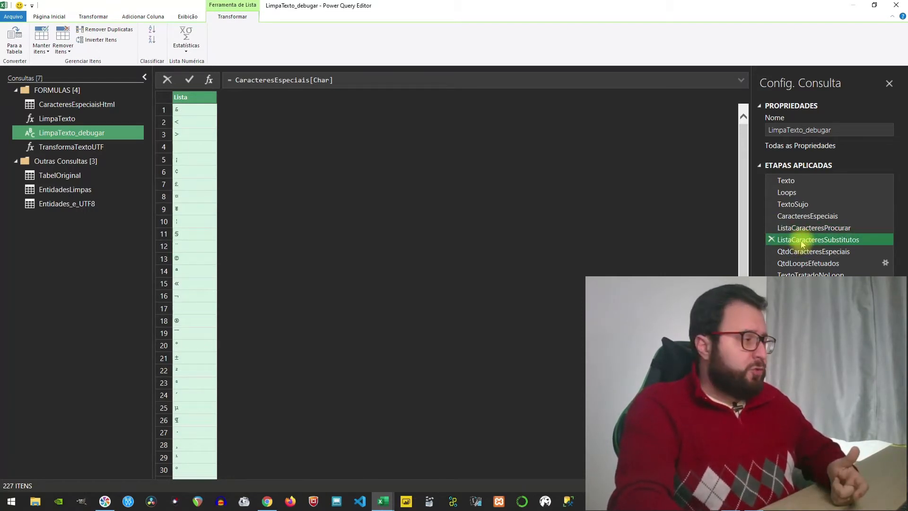
left_click(844, 232)
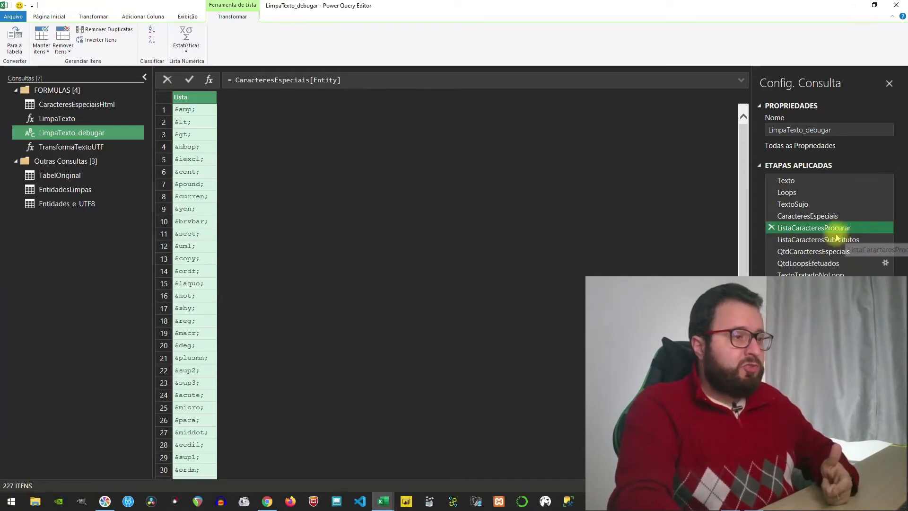
left_click(826, 241)
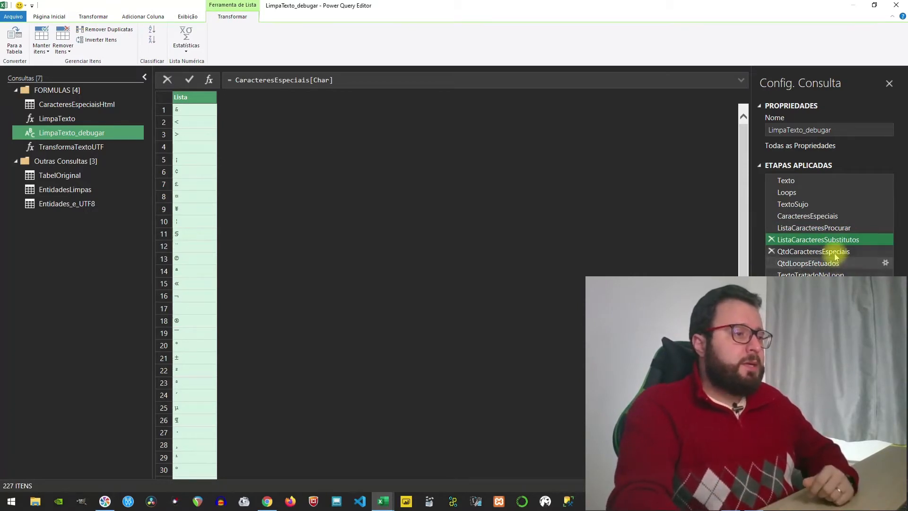
Step: Inspect the formulas and results of the QtdCaracteresEspeciais and QtdLoopsEfetuados steps
left_click(871, 251)
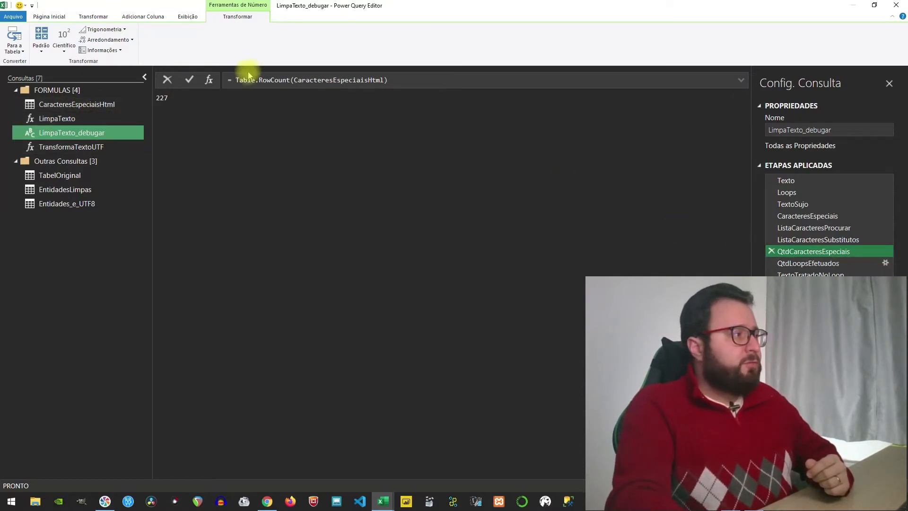
left_click(162, 97)
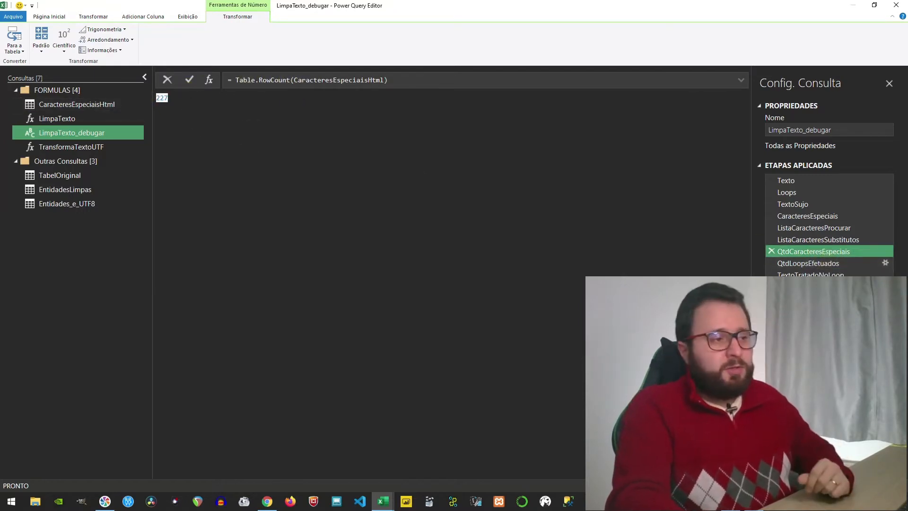
left_click(798, 263)
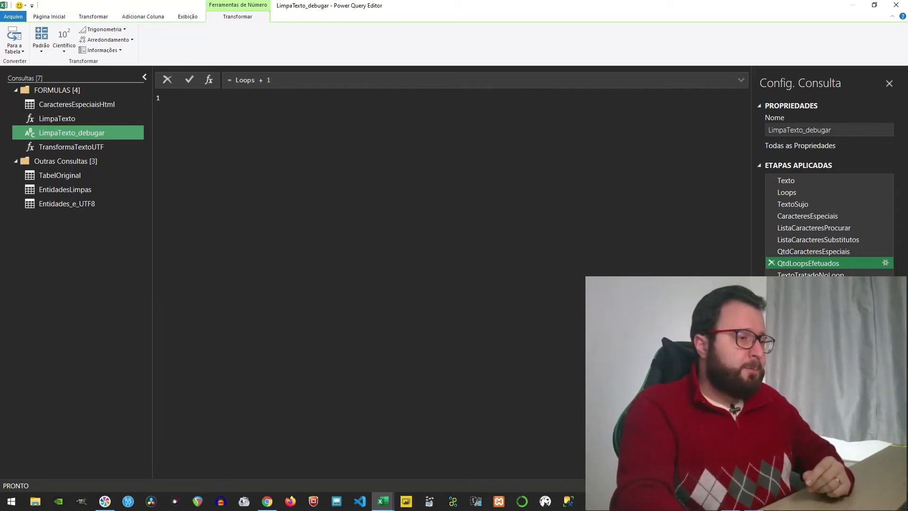
Step: Inspect the full Text.Replace formula of the TextoTratadoNoLoop step and write a three-argument replacement example in Notepad, searching "ano" and substituting an empty text
left_click(809, 274)
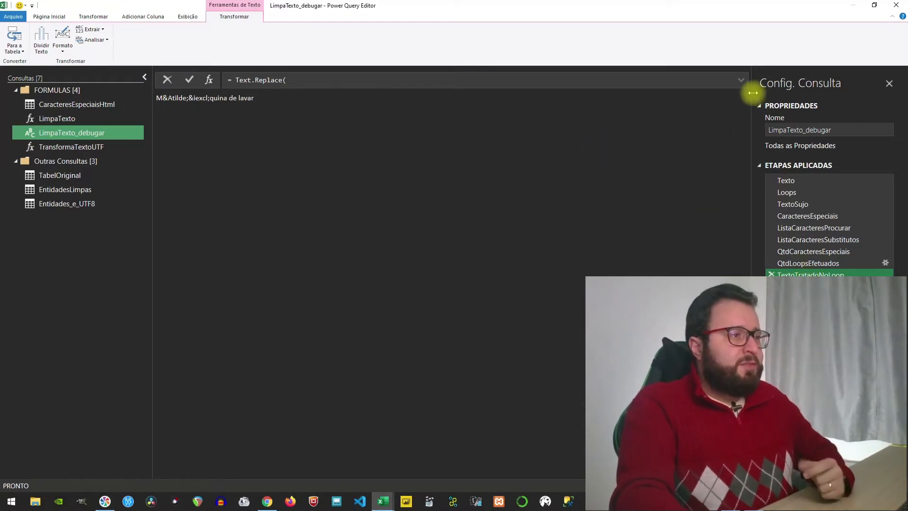
left_click(742, 80)
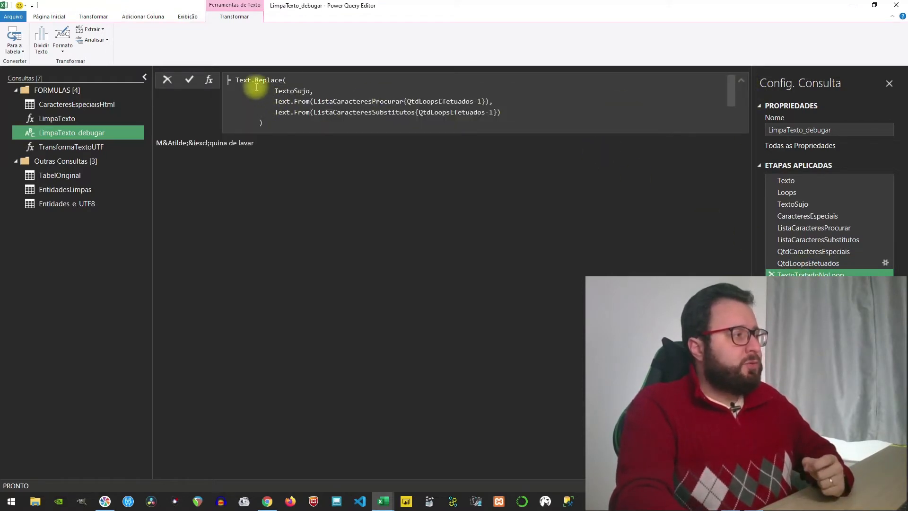
mouse_move(287, 108)
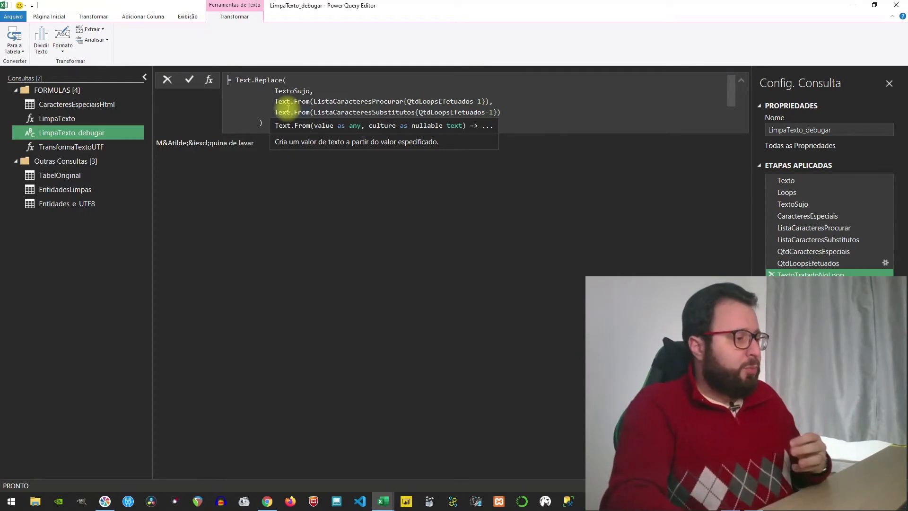
left_click(754, 501)
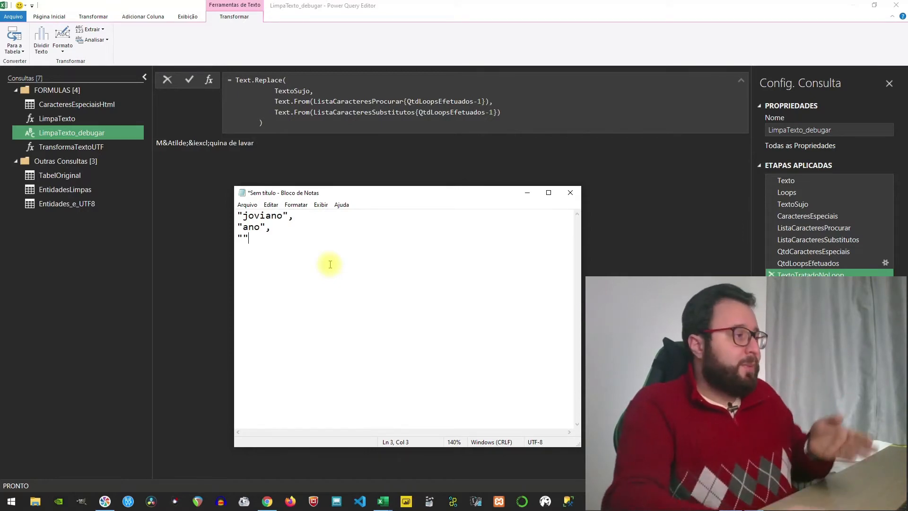
left_click(528, 192)
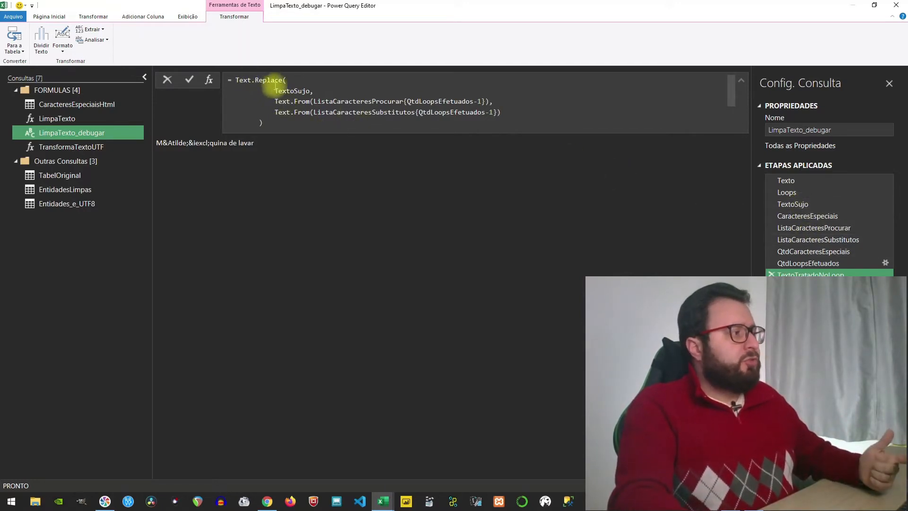
Step: Examine the Text.From arguments of the TextoTratadoNoLoop formula, highlighting ListaCaracteresProcurar{QtdLoopsEfetuados-1} as the text to search for
left_click(283, 102)
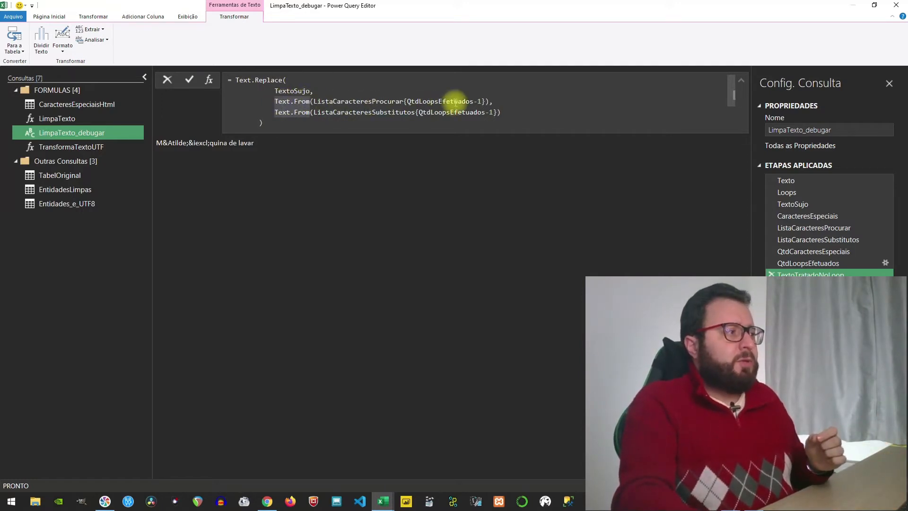
mouse_move(301, 101)
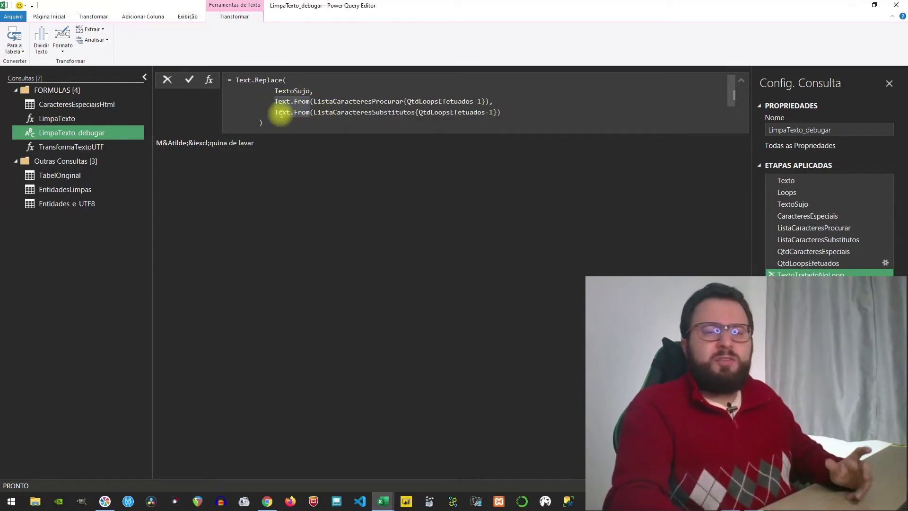
mouse_move(282, 113)
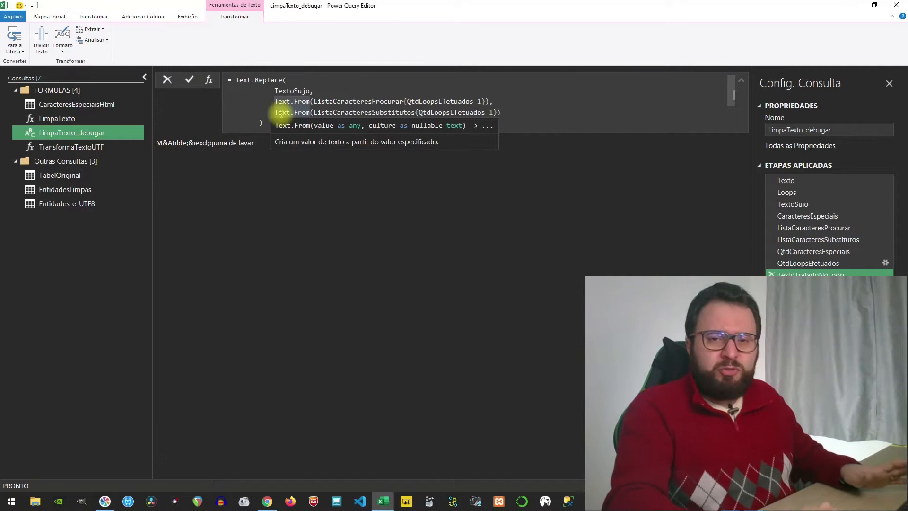
left_click(313, 101)
left_click_drag(313, 102, 486, 102)
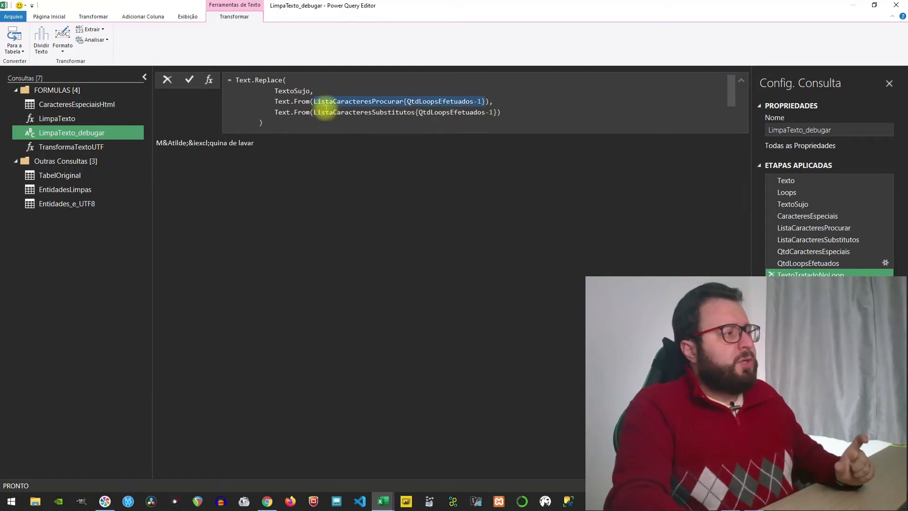
mouse_move(325, 101)
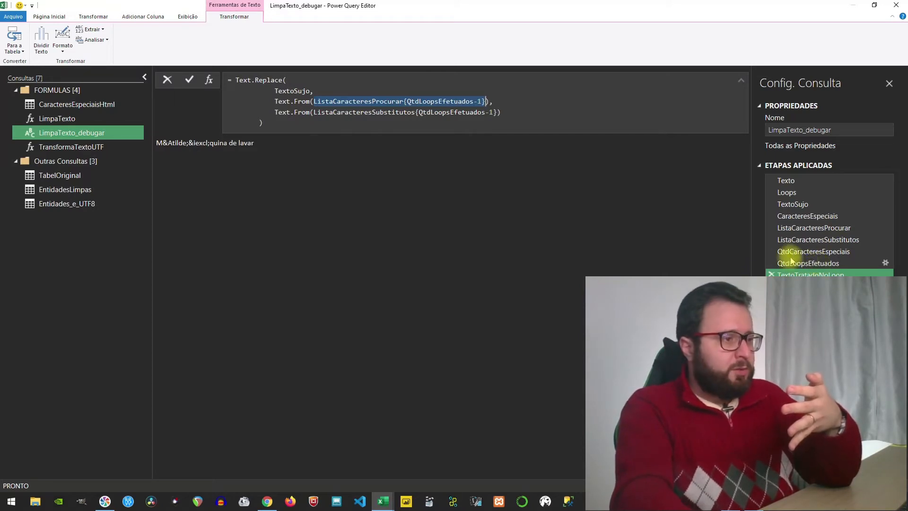
mouse_move(473, 116)
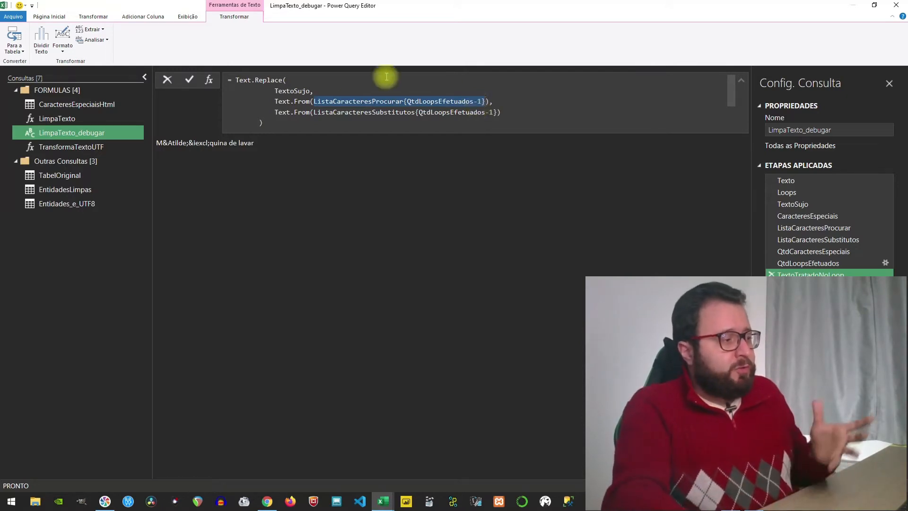
key("alt+Tab")
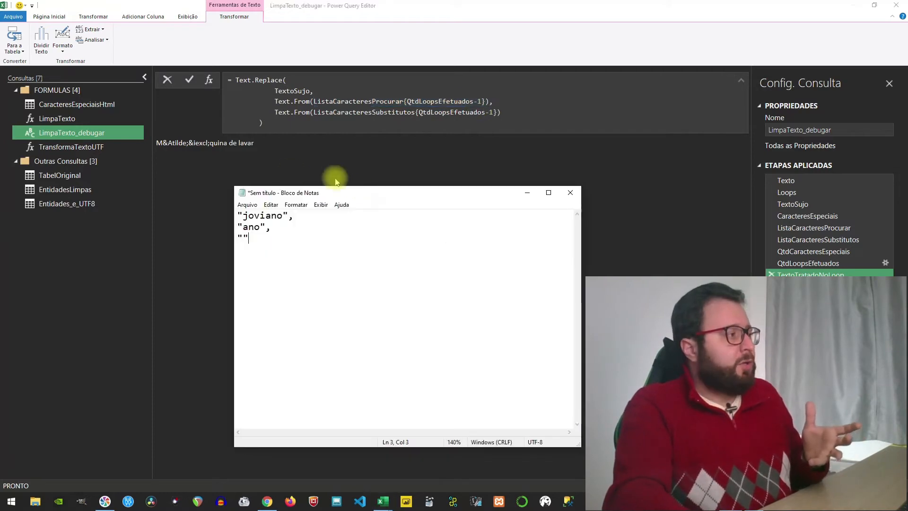
left_click(267, 227)
type(",")
left_click(246, 252)
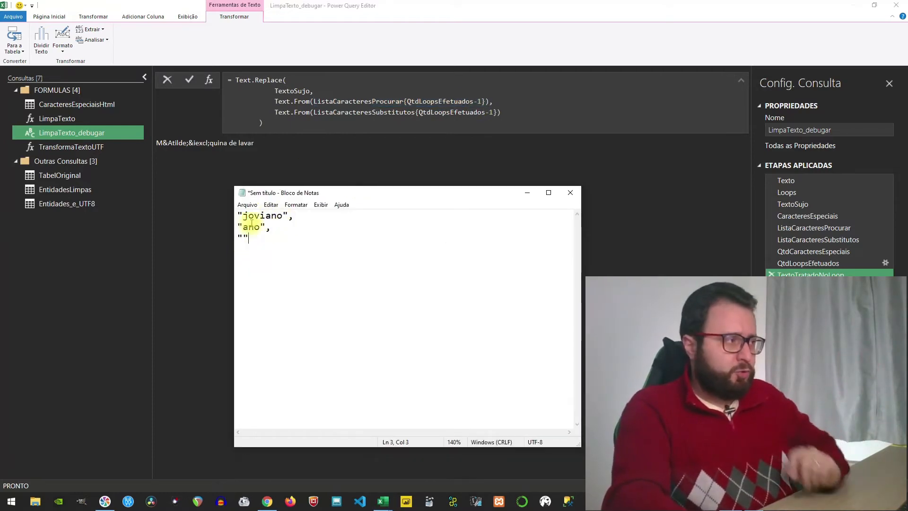
key("alt+Tab")
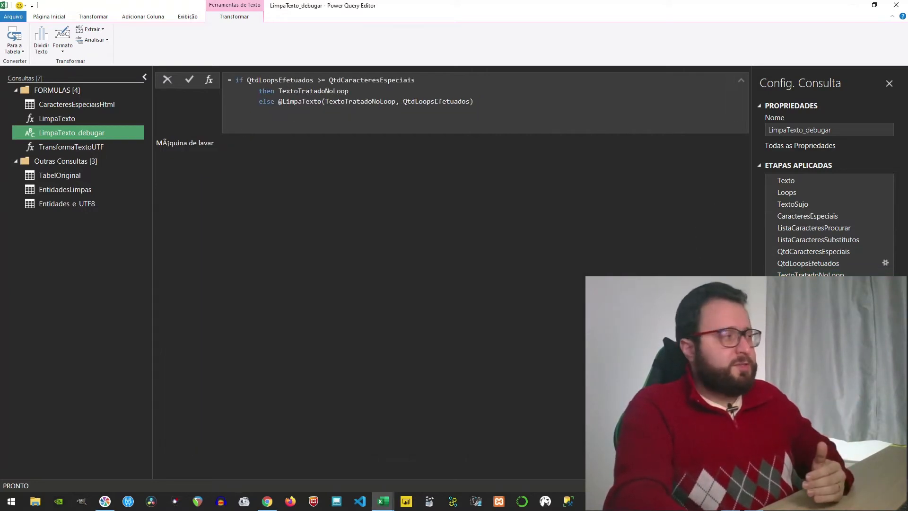
Step: Review the LimpaTexto function's code in the Advanced Editor, including the line declaring its Texto and optional LoopsJaFeitos parameters
left_click(57, 121)
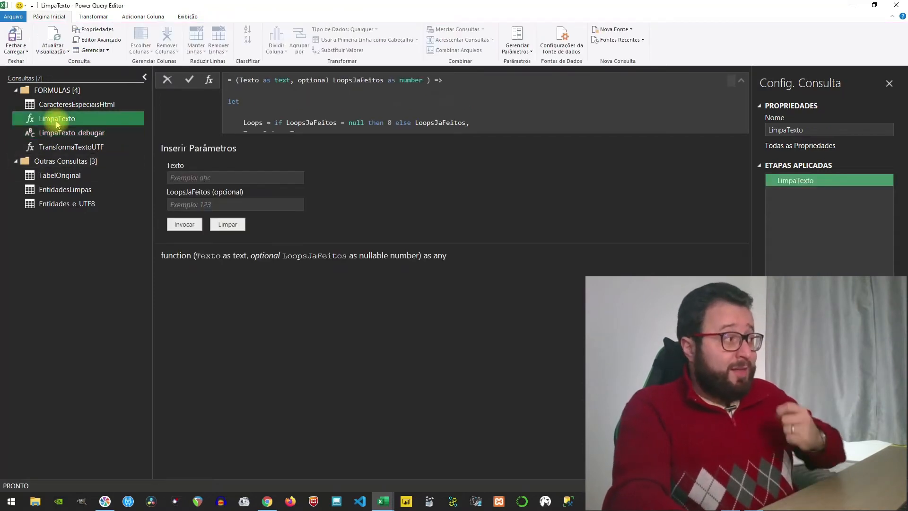
left_click(185, 18)
left_click(337, 39)
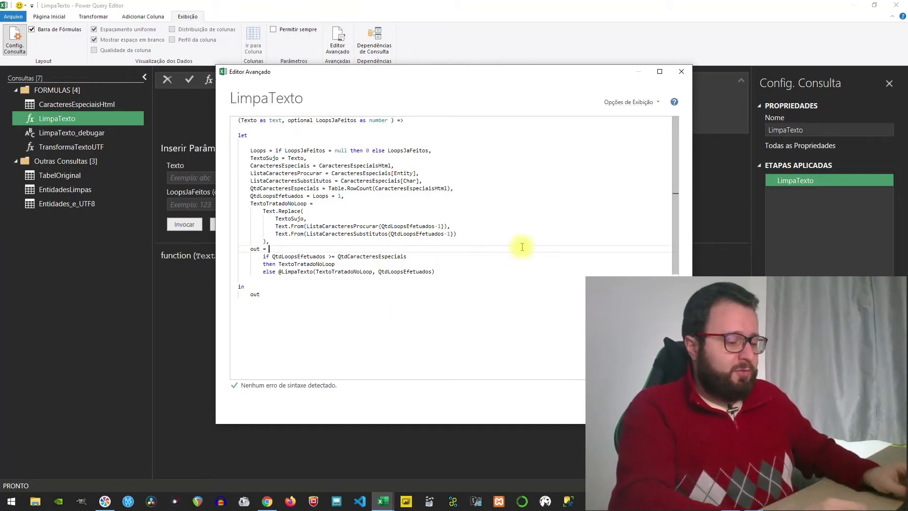
scroll(523, 248, "up", 2)
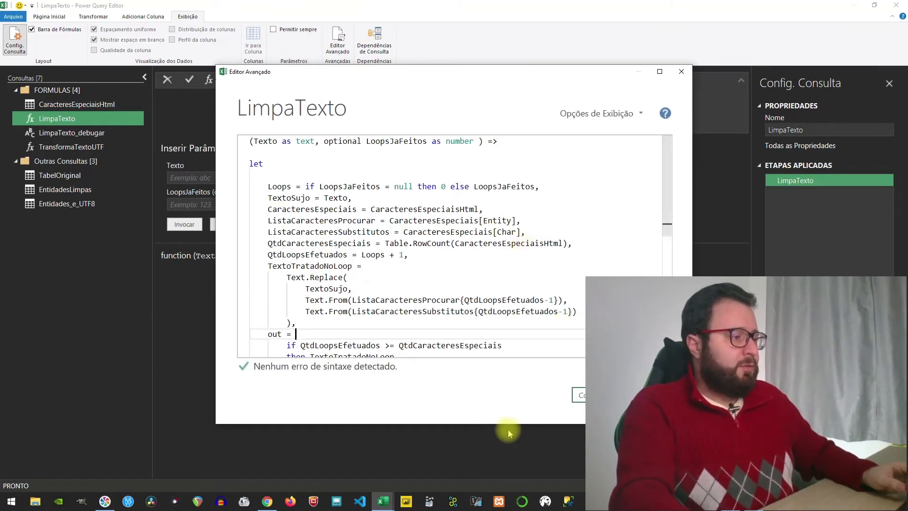
left_click_drag(507, 424, 506, 500)
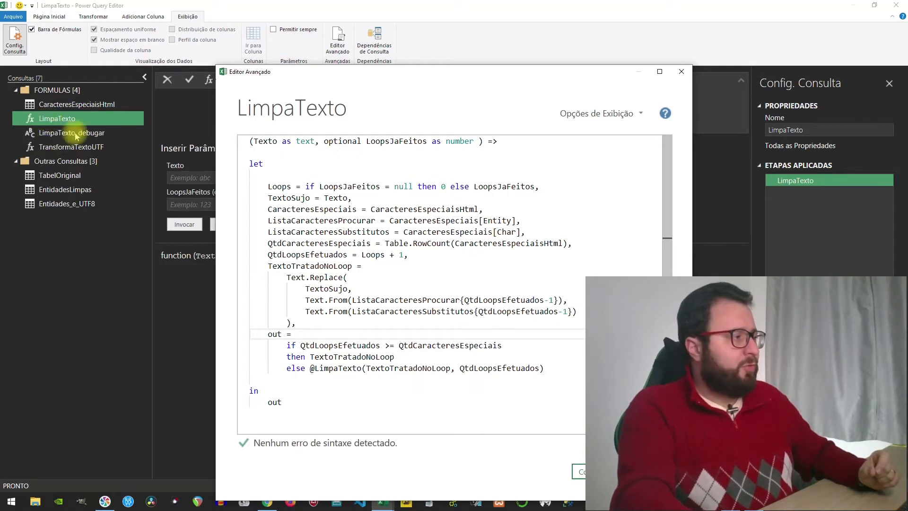
left_click_drag(502, 140, 236, 141)
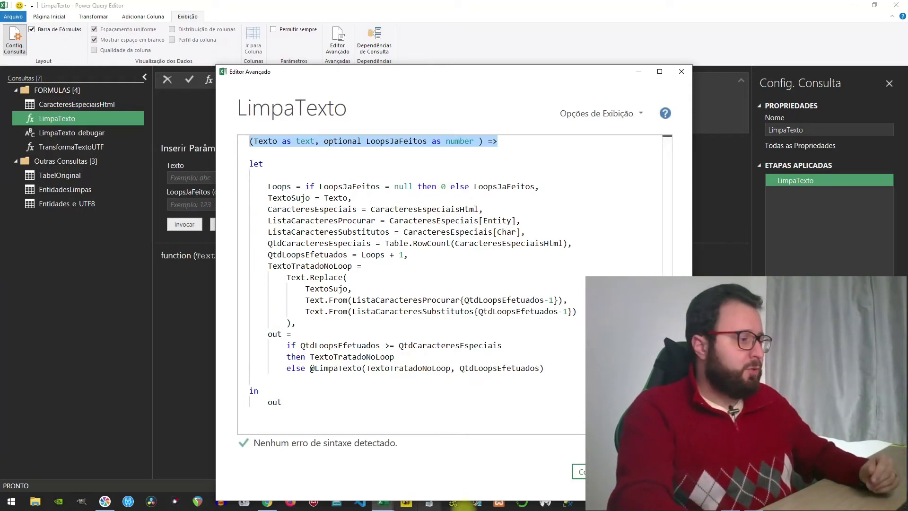
left_click(649, 472)
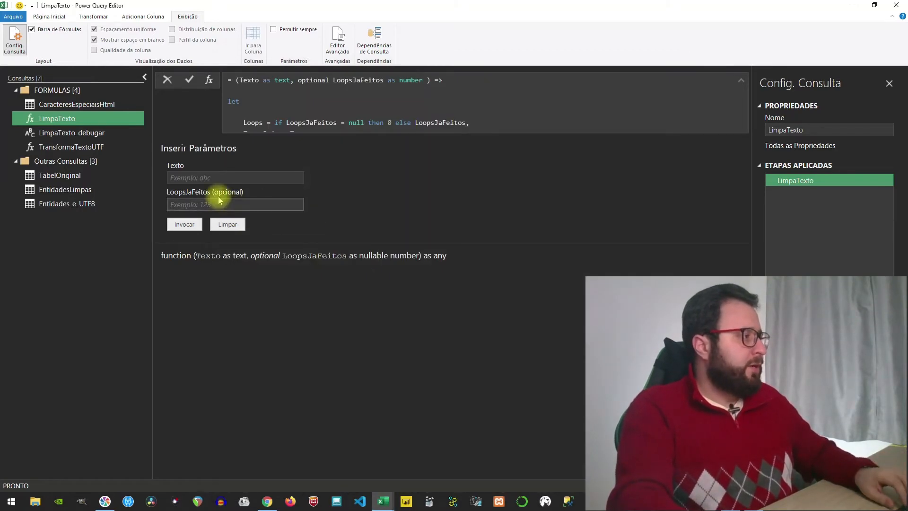
Step: Invoke the LimpaTexto function with the first Historico entry of TabelOriginal, "M&Atilde;&iexcl;quina de lavar", as Texto and no LoopsJaFeitos value
left_click(92, 175)
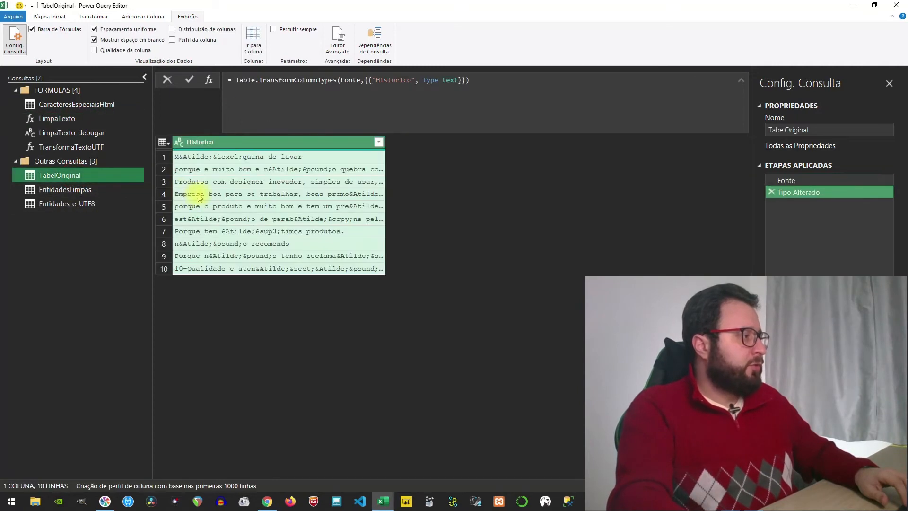
left_click(206, 159)
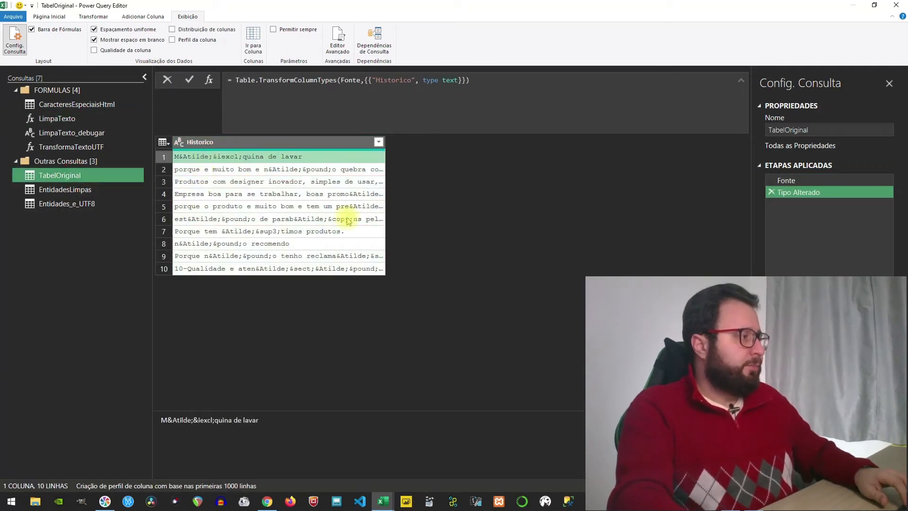
left_click_drag(272, 420, 105, 415)
key("ctrl+c")
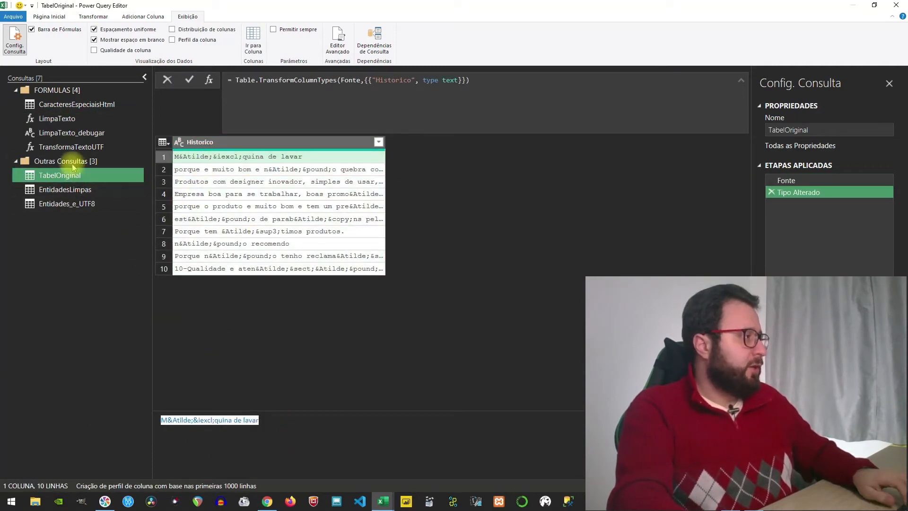
left_click(63, 120)
left_click(215, 178)
key("ctrl+v")
left_click(184, 226)
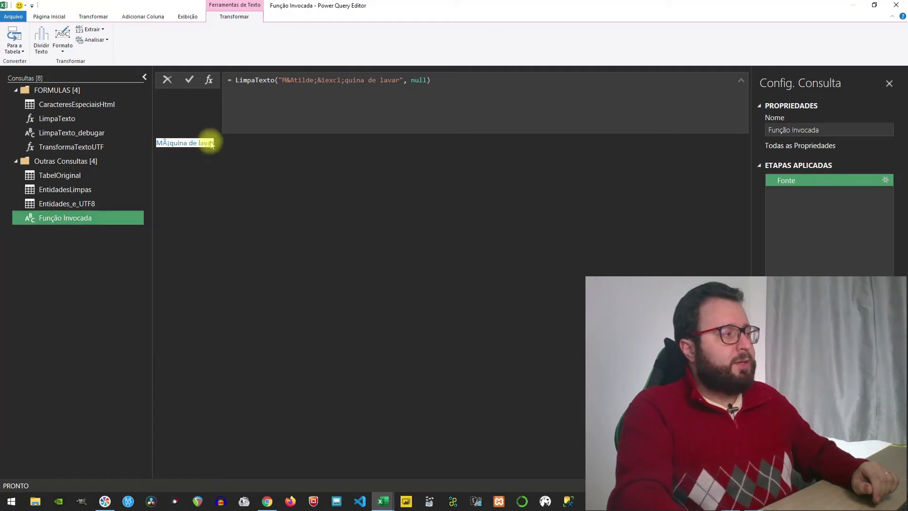
Step: Move the invoked-function query into the FORMULAS group below LimpaTexto and compare its output with the HTML entities in its formula
left_click(88, 218)
left_click_drag(87, 217, 96, 130)
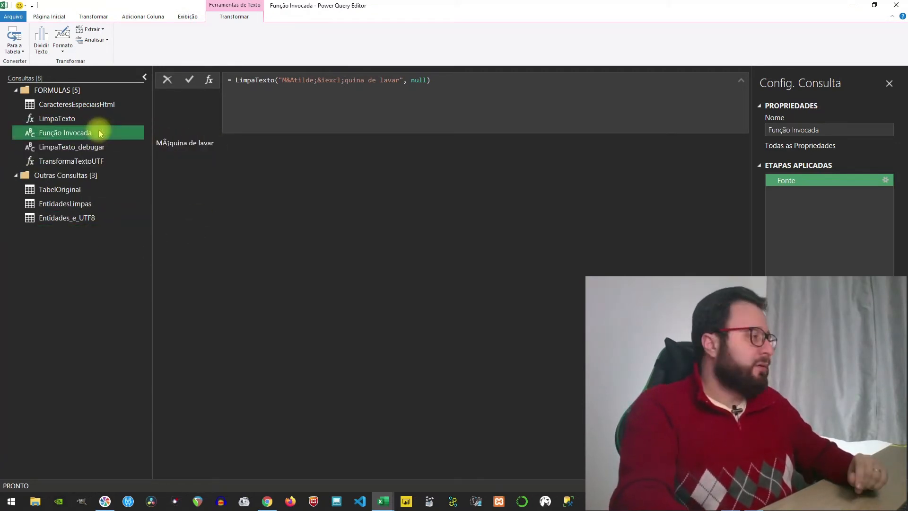
double_click(163, 142)
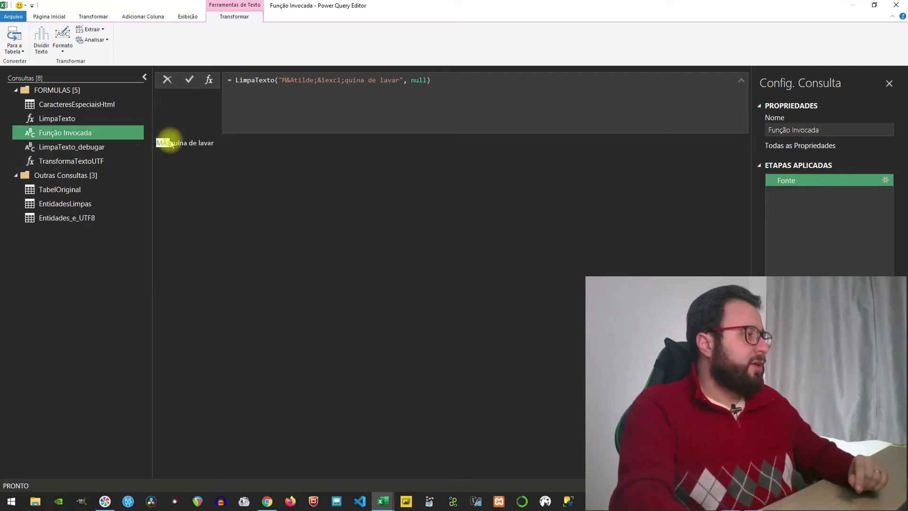
left_click(303, 80)
left_click_drag(303, 80, 314, 80)
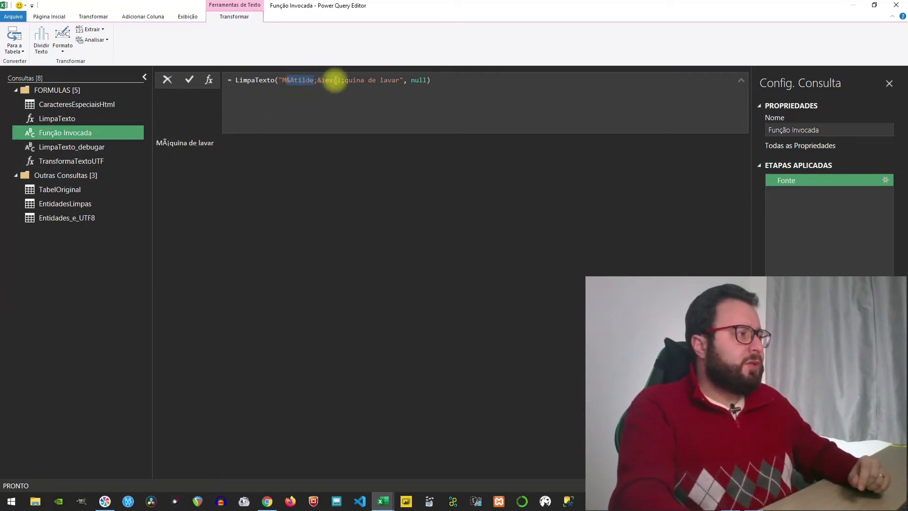
left_click(177, 141)
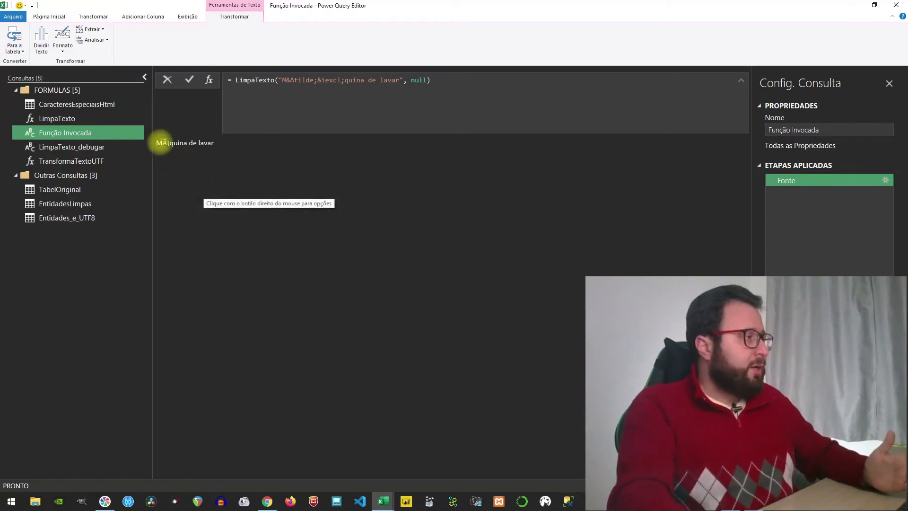
mouse_move(157, 142)
left_mouse_down()
mouse_move(189, 140)
mouse_move(160, 143)
left_mouse_up()
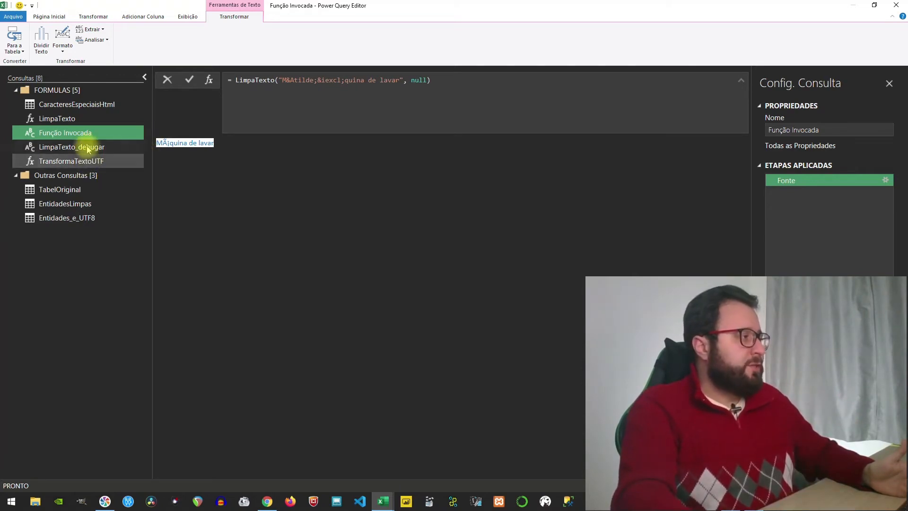
Step: Rename the invoked-function query to A and place it below TransformaTextoUTF in the FORMULAS group
double_click(63, 134)
type("A")
key("Return")
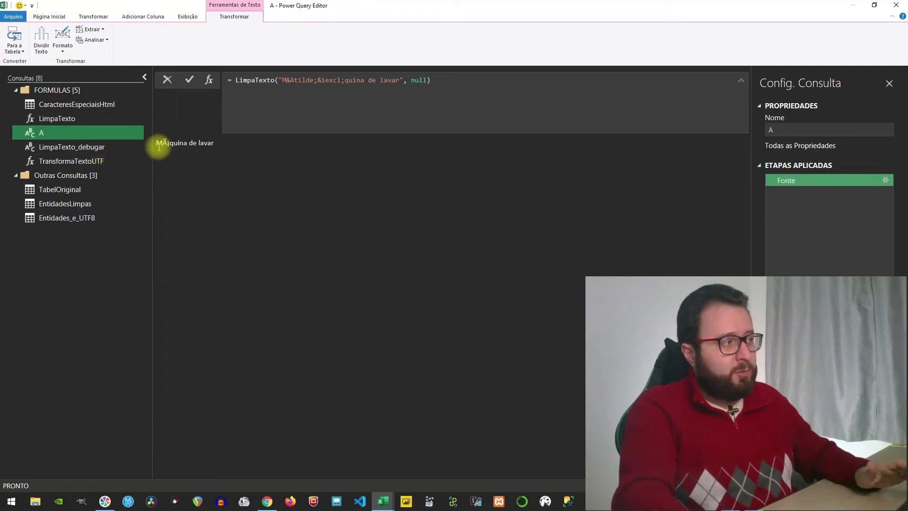
left_click_drag(159, 144, 206, 145)
left_click(208, 147)
left_click_drag(44, 132, 116, 169)
Step: Review the TransformaTextoUTF function's code in the Advanced Editor, focusing on the TextoLimpo line's Text.ToBinary 1252 and Text.FromBinary TextEncoding.Utf8 conversion
left_click(77, 147)
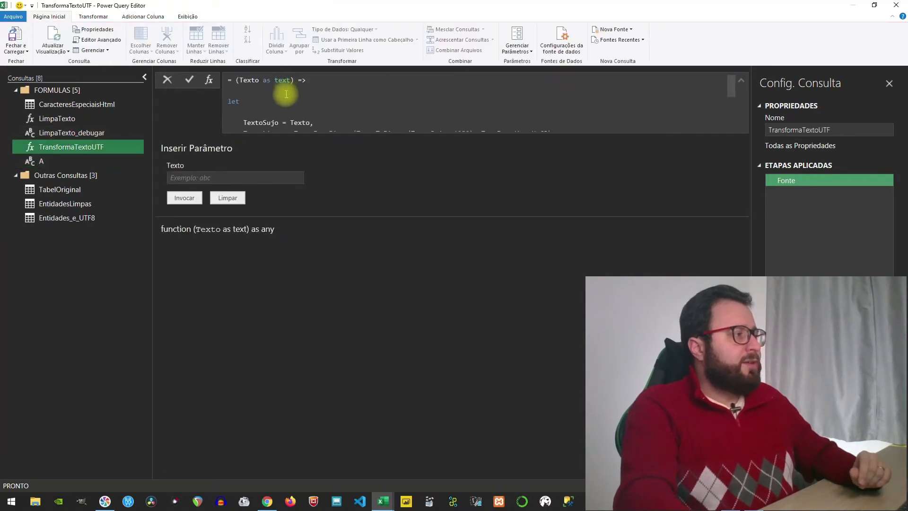
left_click(188, 17)
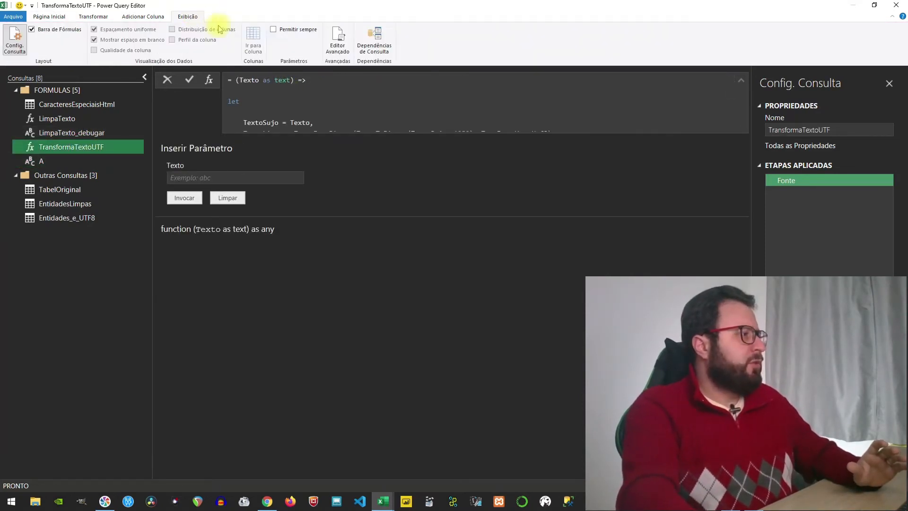
left_click(339, 42)
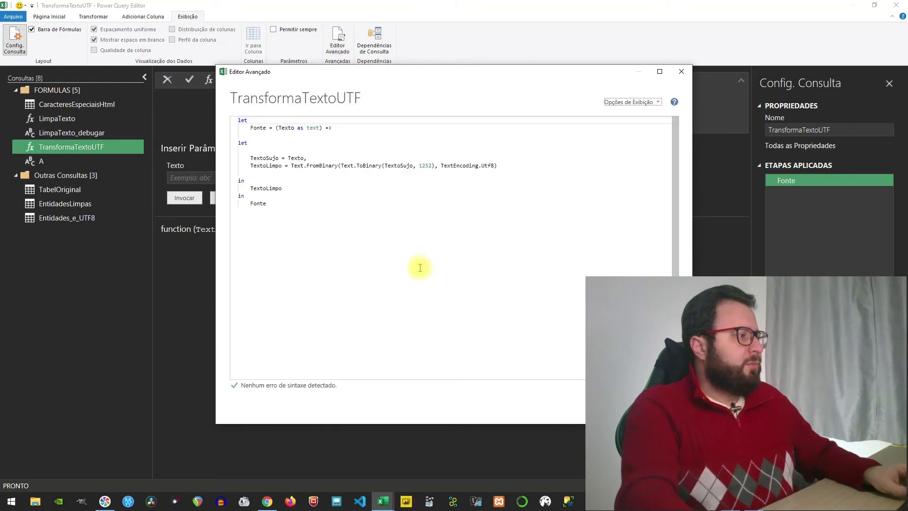
key("ctrl+shift+plus")
key("ctrl+shift+plus")
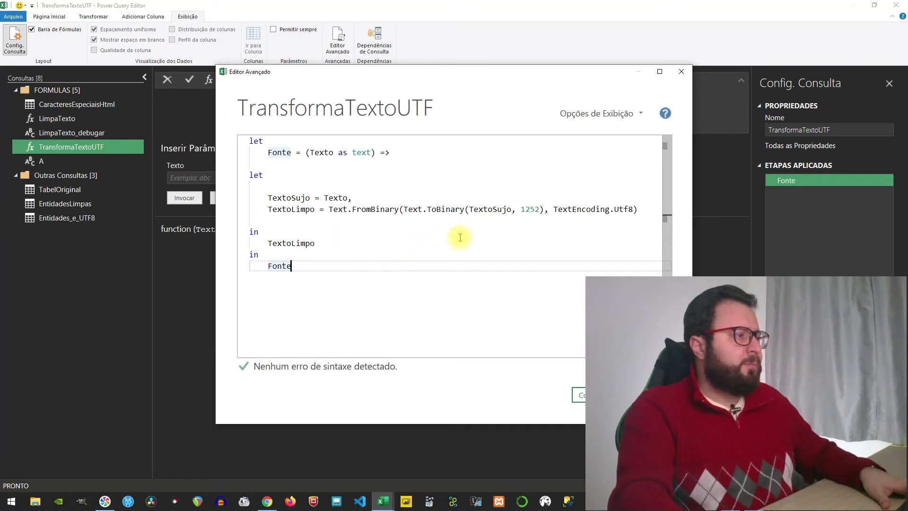
left_click_drag(403, 209, 546, 210)
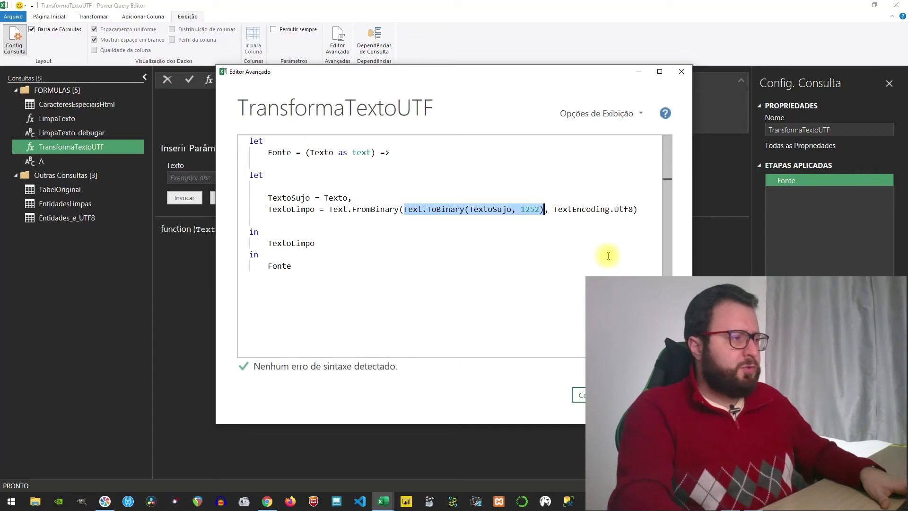
left_click(329, 209)
left_click_drag(328, 209, 615, 209)
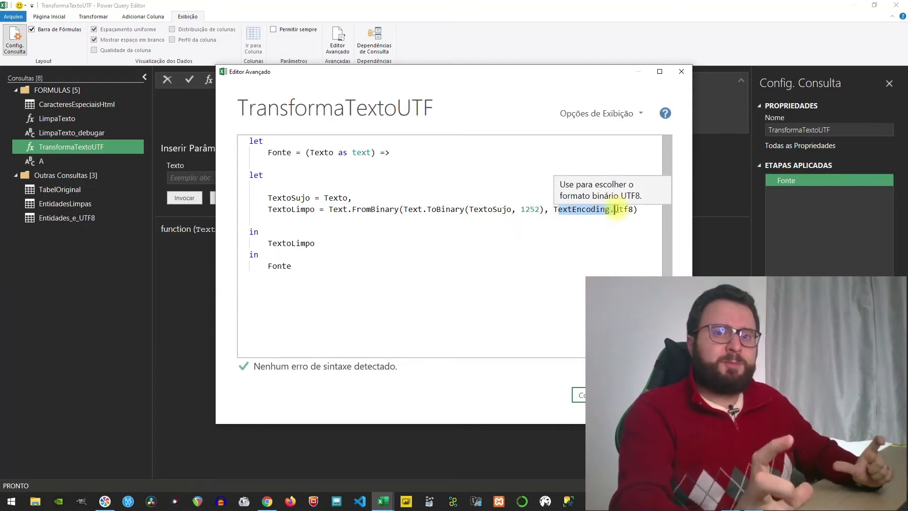
left_click(362, 267)
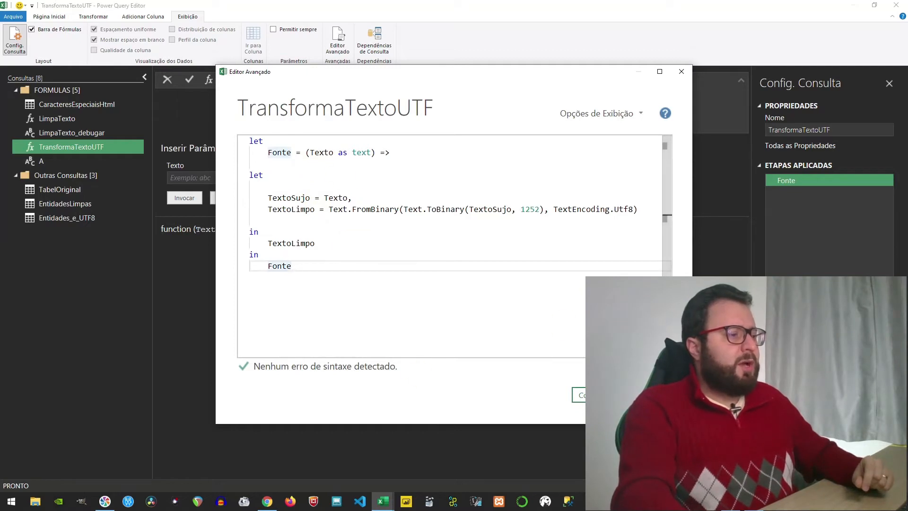
left_click(597, 395)
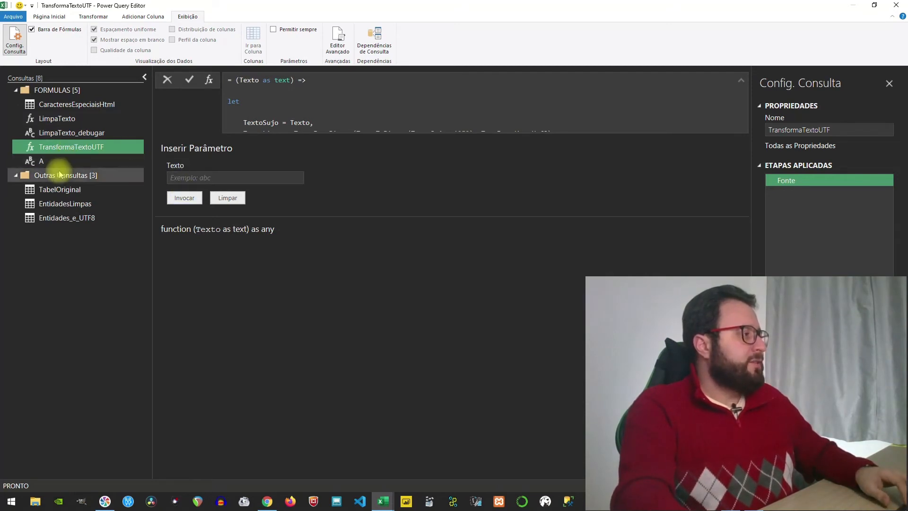
Step: Invoke the TransformaTextoUTF function with query A's output, "MÃ¡quina de lavar", as Texto
left_click(44, 161)
left_click(223, 148)
left_click_drag(222, 149, 6, 121)
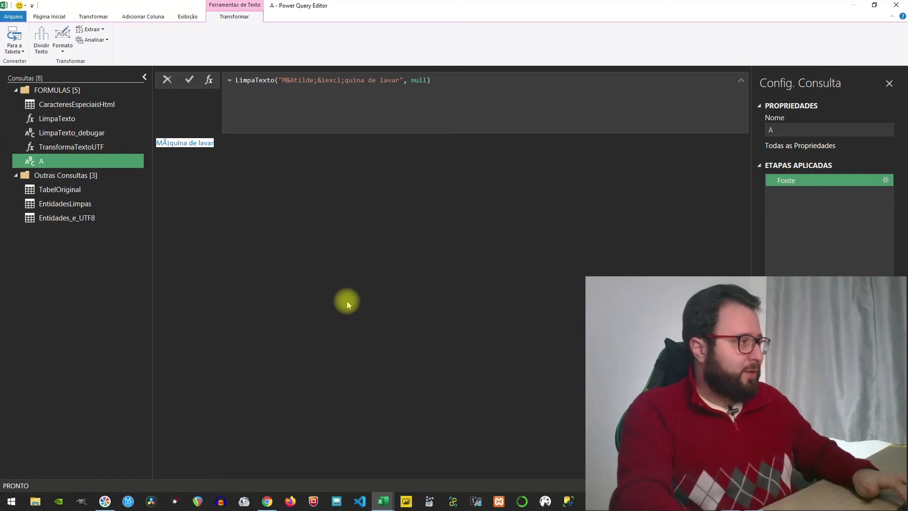
left_click(98, 148)
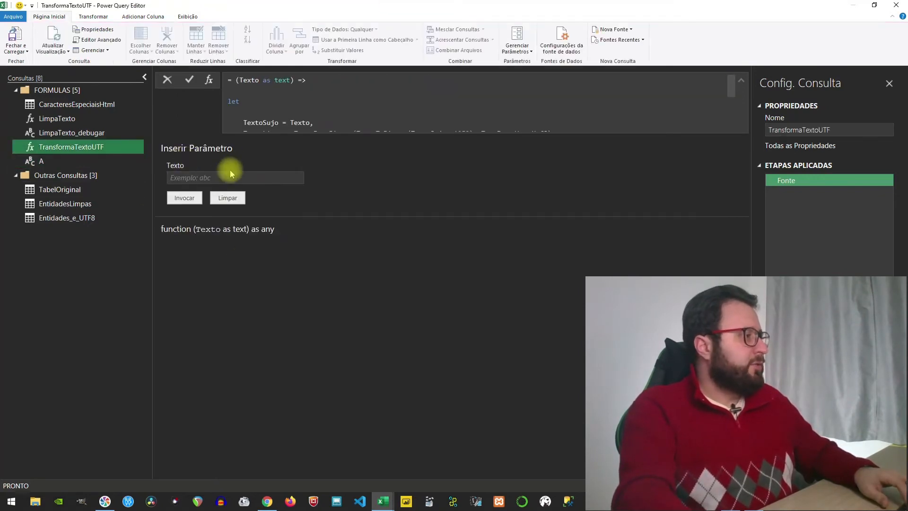
left_click(219, 179)
left_click(185, 198)
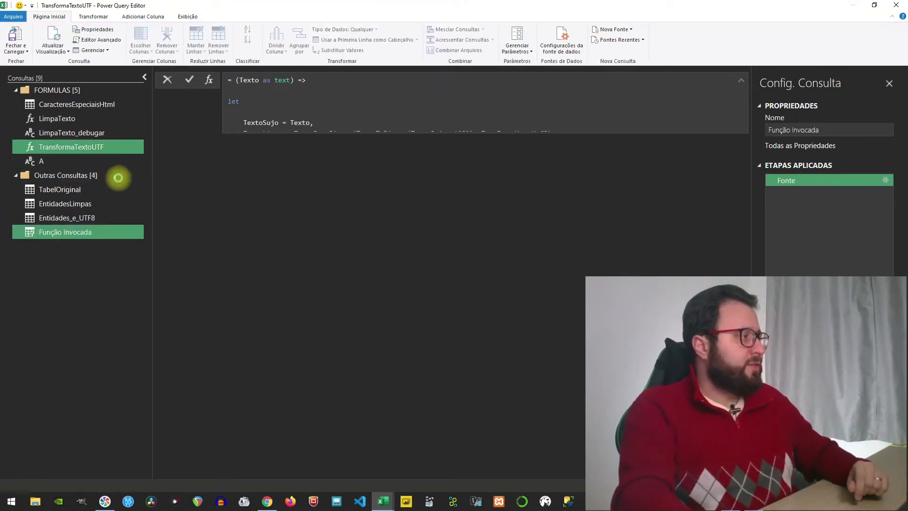
Step: Move the invoked-function query below A in the FORMULAS group, rename it to B and compare it with A
left_click_drag(62, 232, 55, 164)
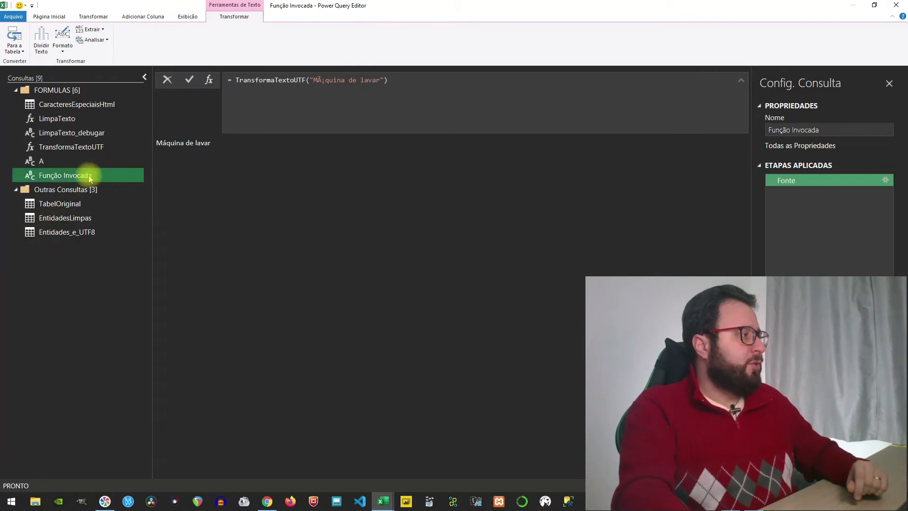
double_click(70, 176)
type("B")
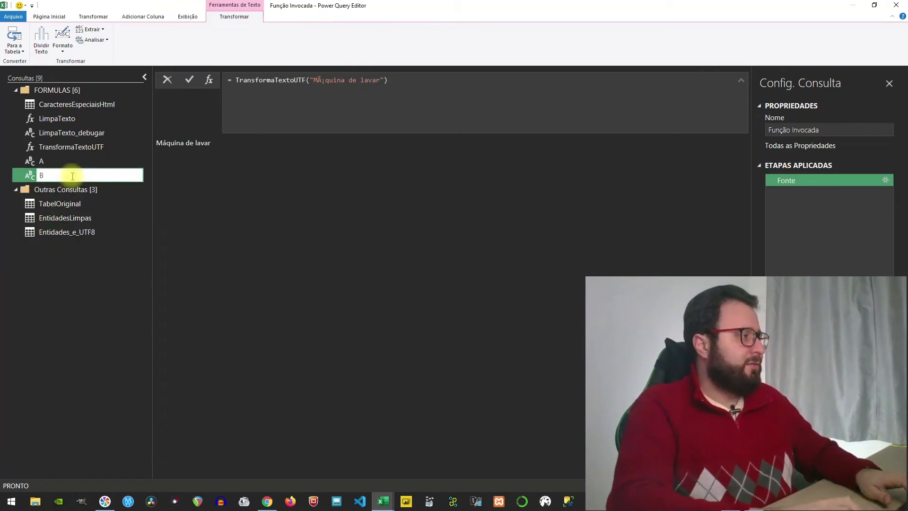
key("Return")
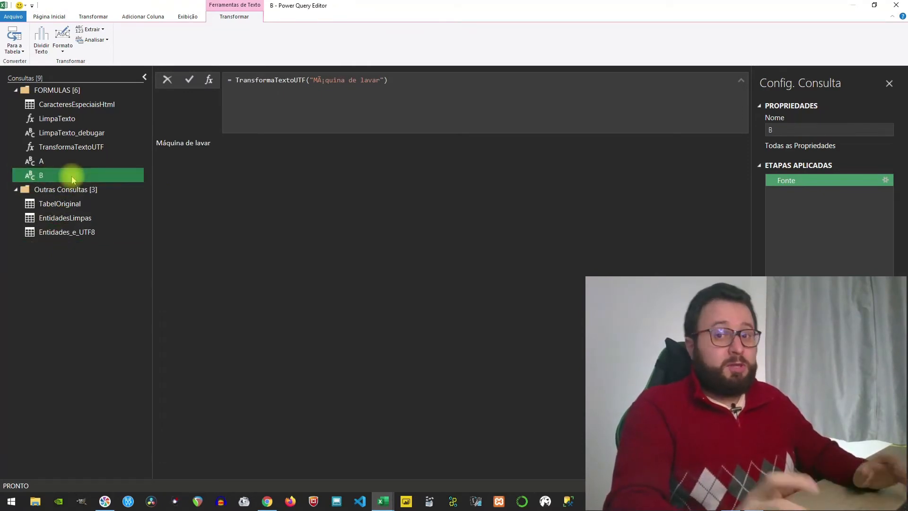
left_click(46, 161)
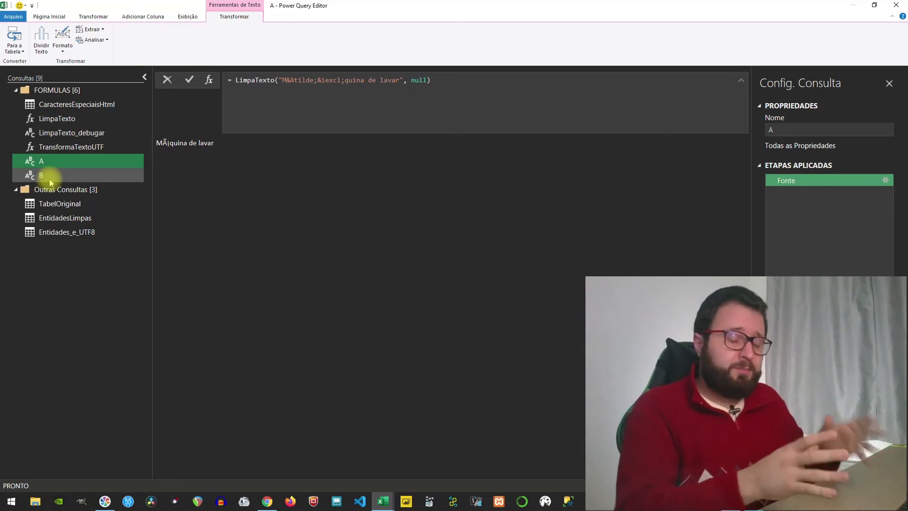
left_click(50, 179)
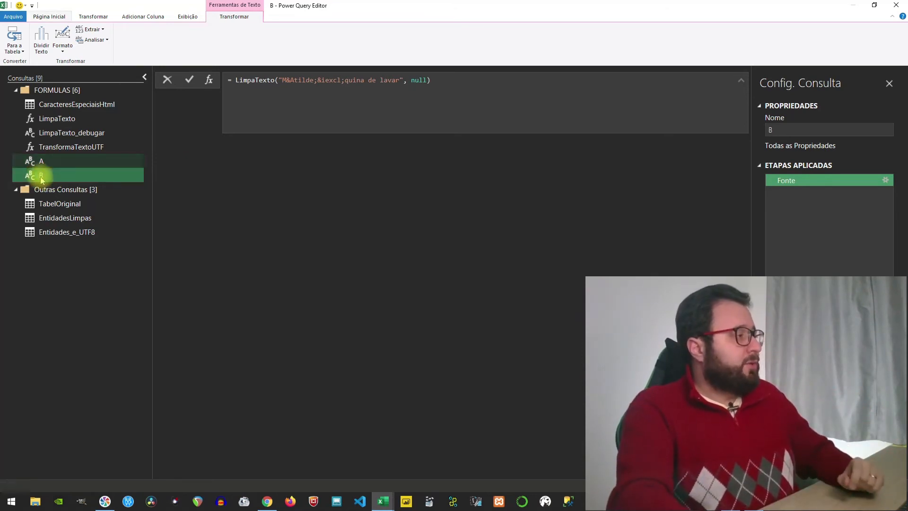
Step: Add a custom column named EntidadesHTML to TabelOriginal with the formula LimpaTexto([Historico]) and inspect its sixth row
left_click(56, 207)
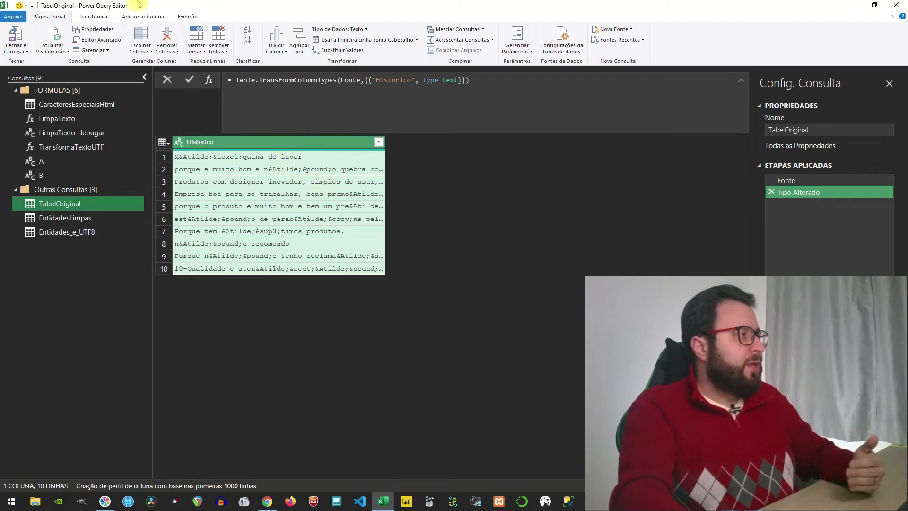
left_click(140, 18)
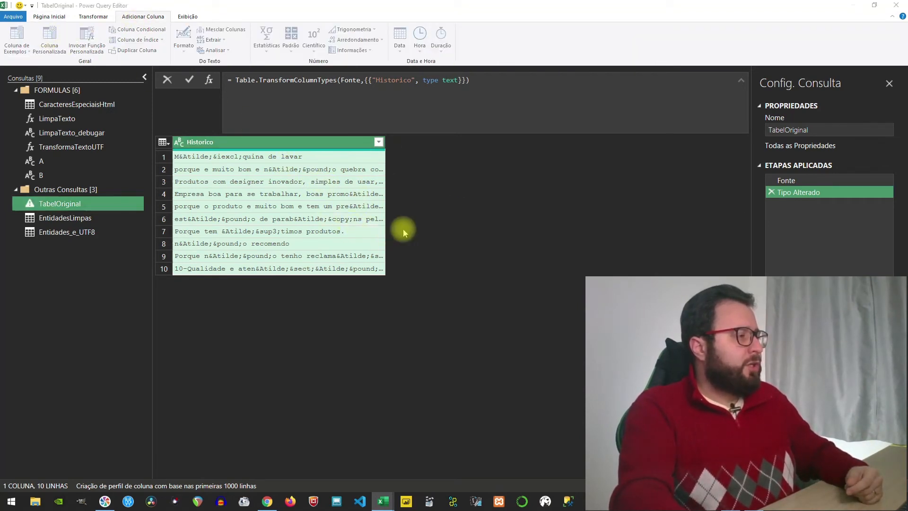
left_click_drag(349, 197, 229, 191)
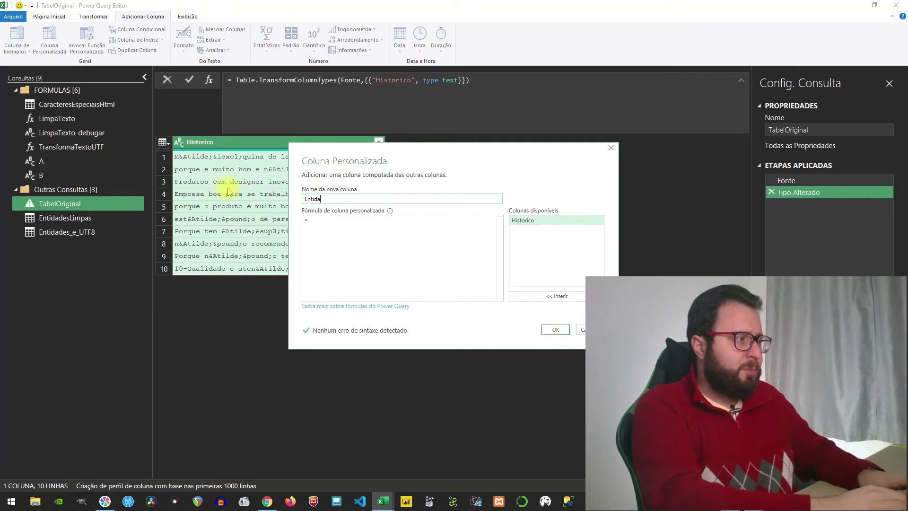
type("desHT")
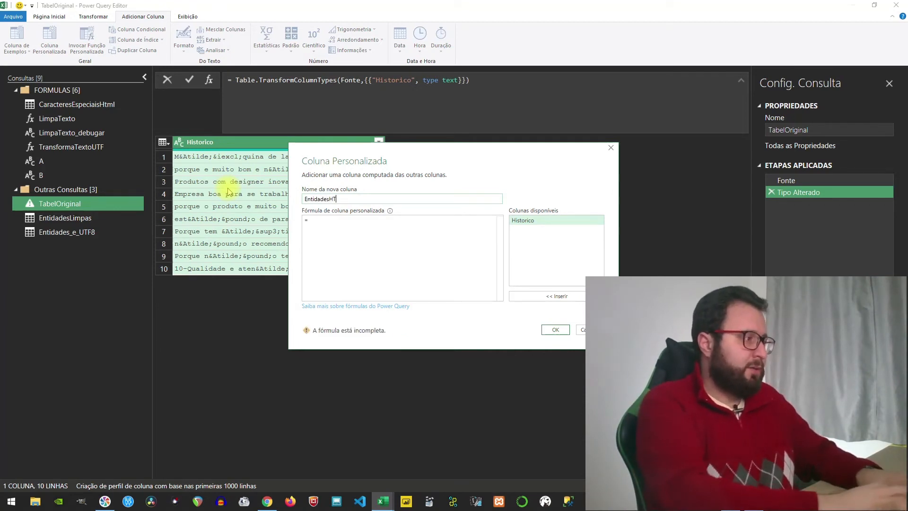
type("ML")
left_click(339, 238)
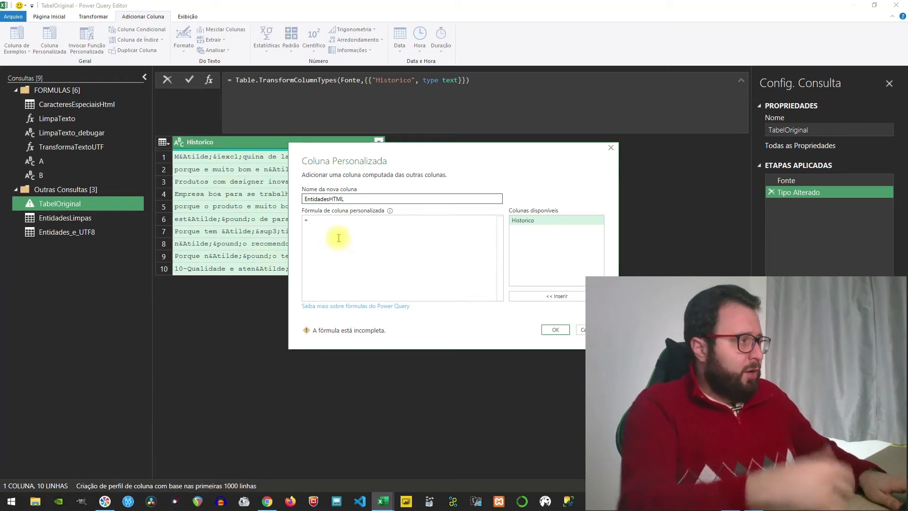
type("Limpa")
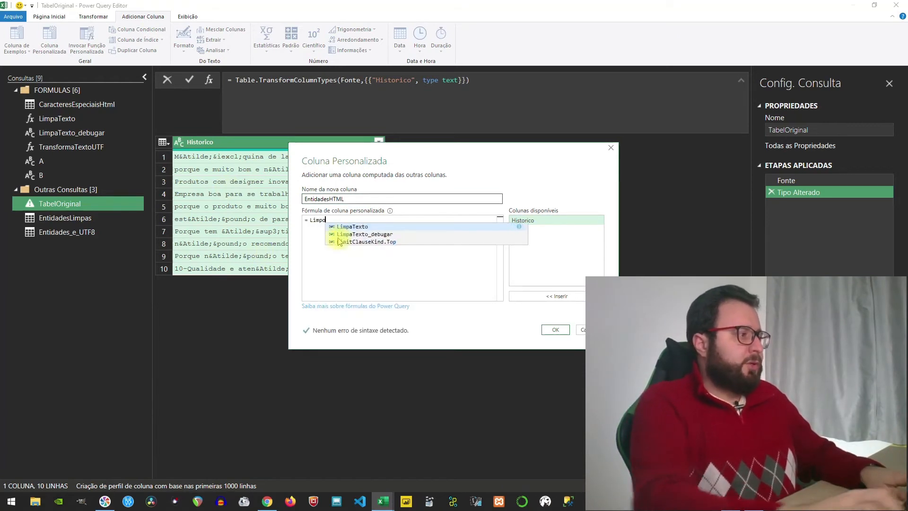
type("Texto(")
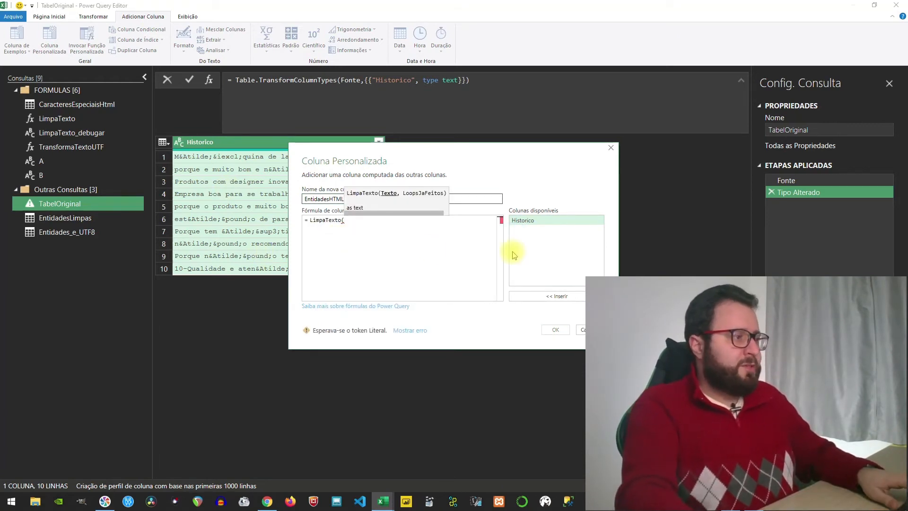
double_click(539, 221)
type(")")
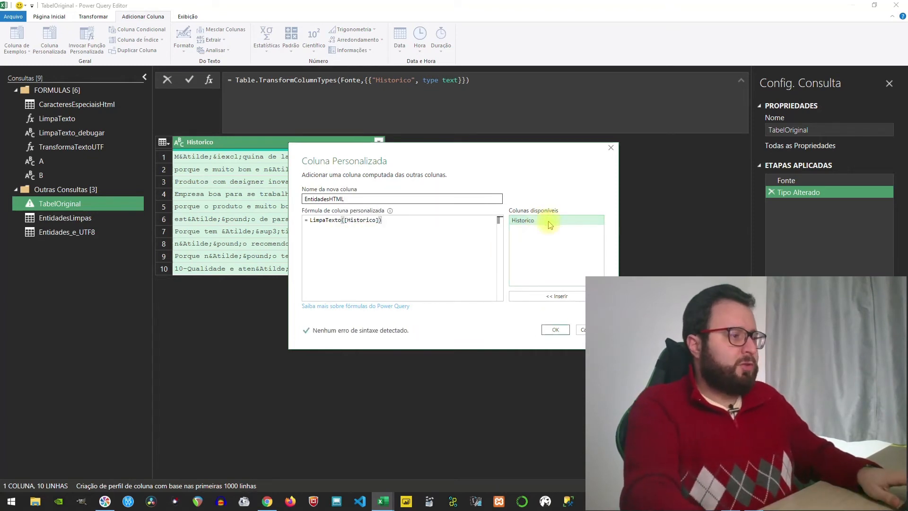
left_click(555, 329)
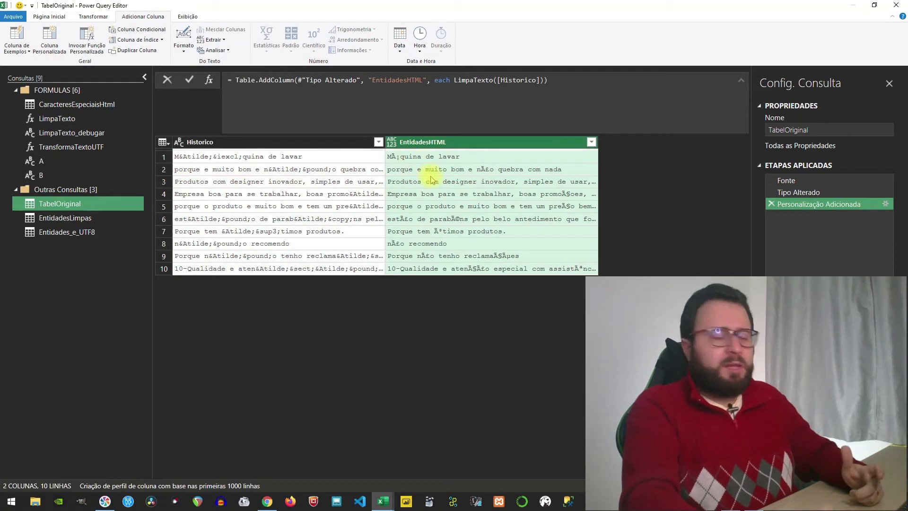
left_click(416, 223)
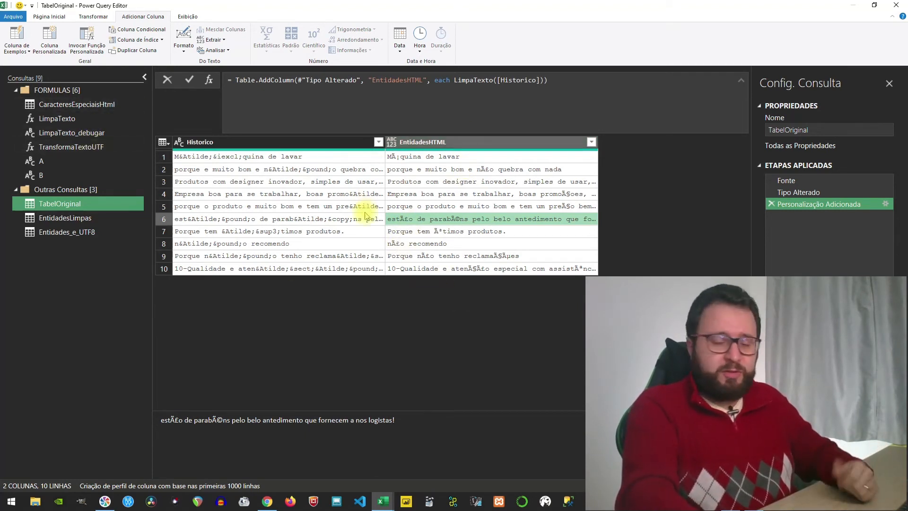
Step: Add a custom column named UTF to TabelOriginal with the formula TransformaTextoUTF([EntidadesHTML])
left_click(50, 38)
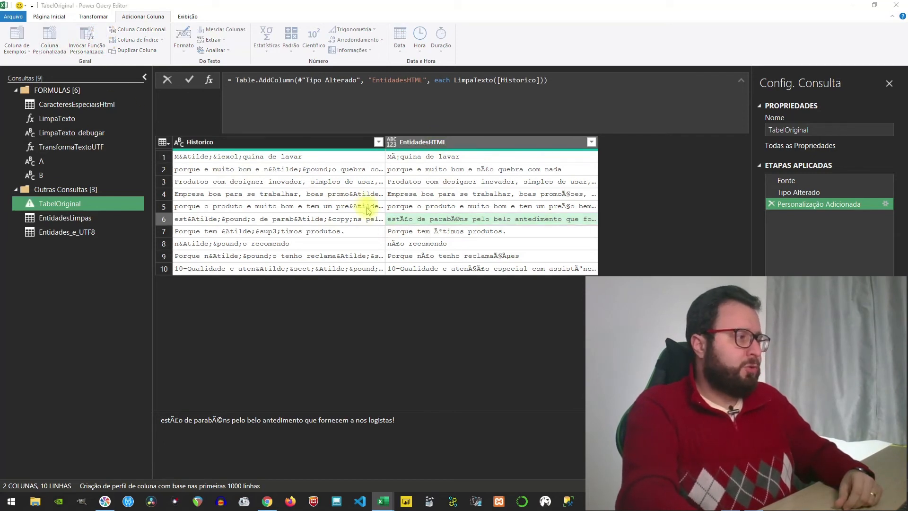
double_click(356, 201)
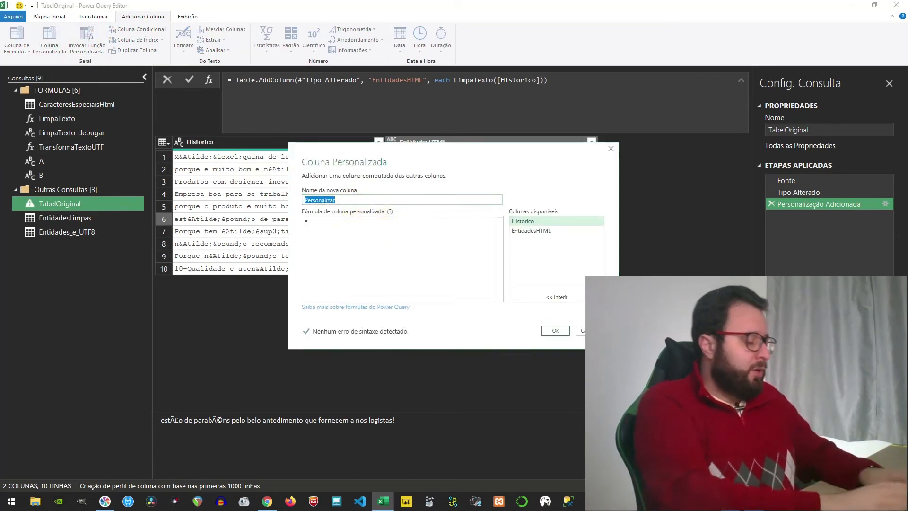
type("UTF")
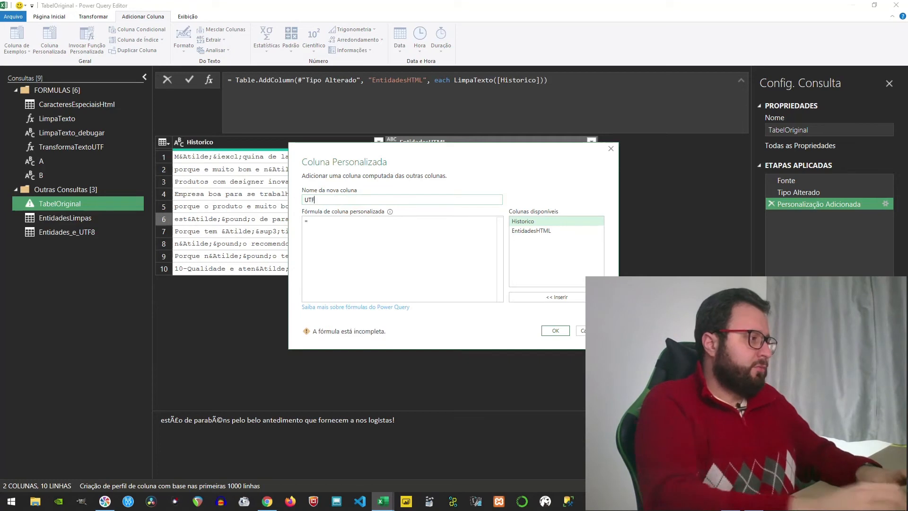
key("Tab")
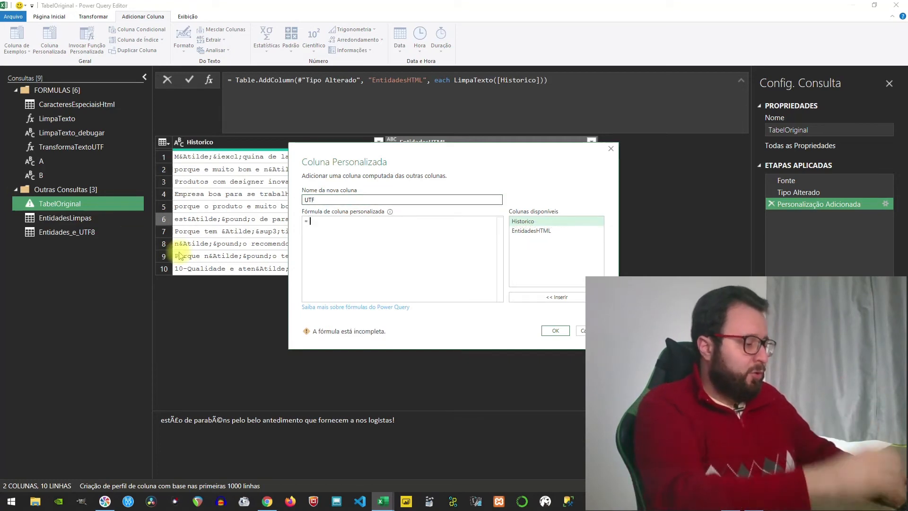
type("Tra")
key("Down")
key("Down")
key("Down")
key("Down")
key("Down")
key("Down")
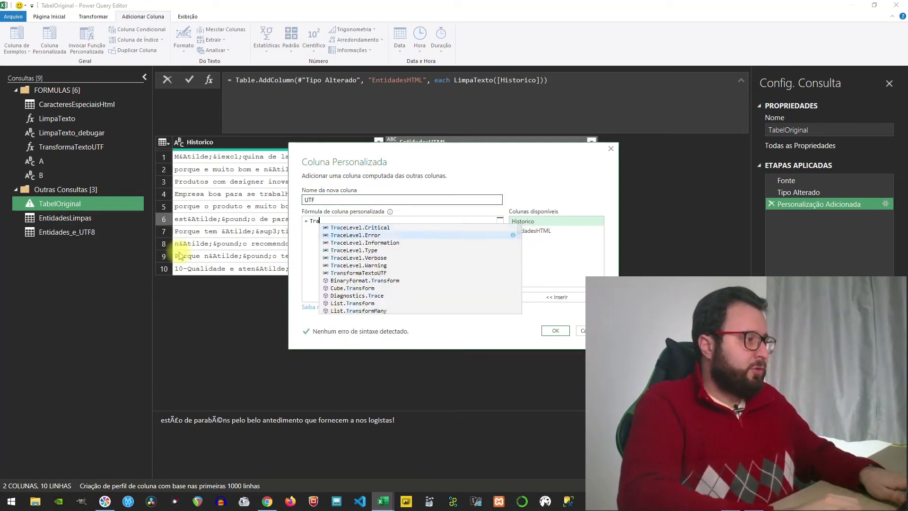
key("Tab")
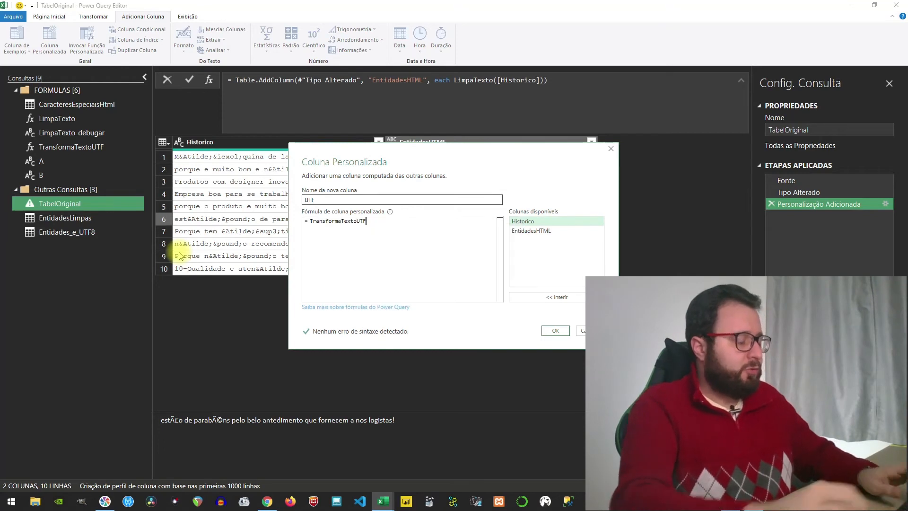
type("(")
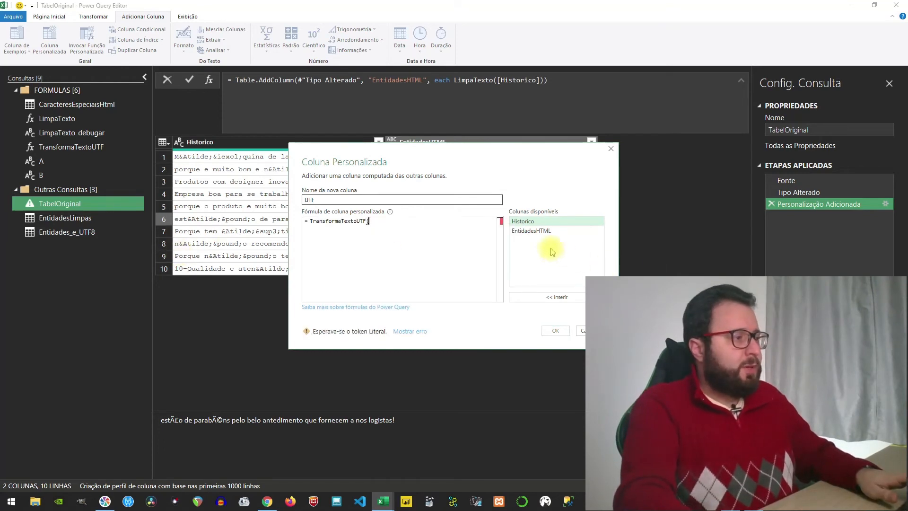
double_click(532, 231)
type(")")
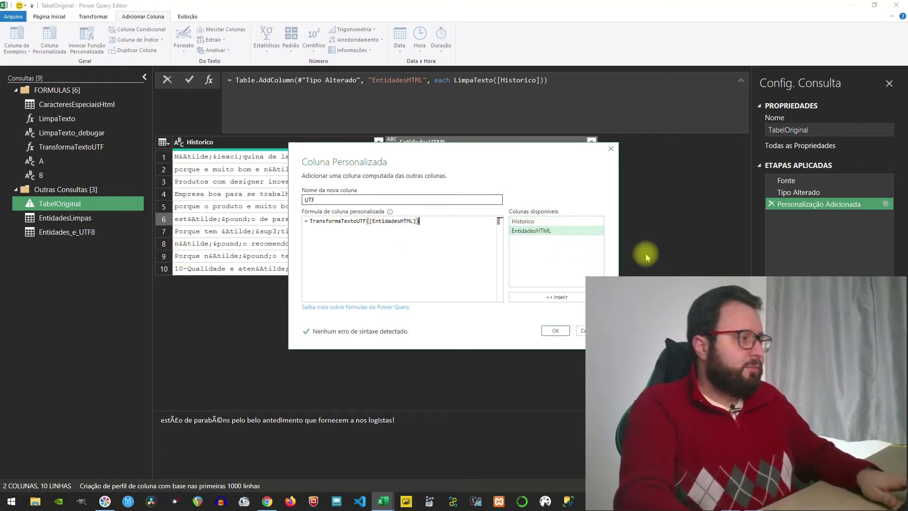
left_click(555, 330)
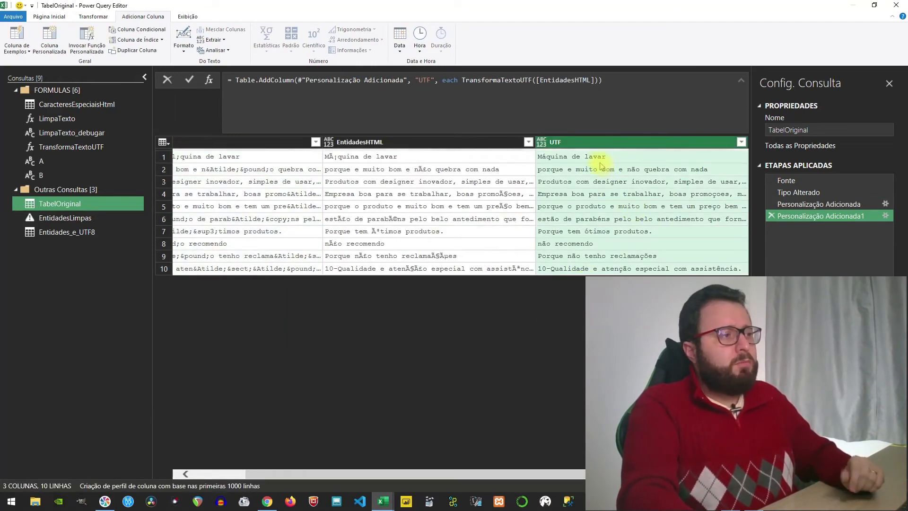
Step: Inspect several cleaned rows in TabelOriginal's UTF column and compare them with the Historico and EntidadesHTML columns
left_click(600, 159)
left_click(604, 172)
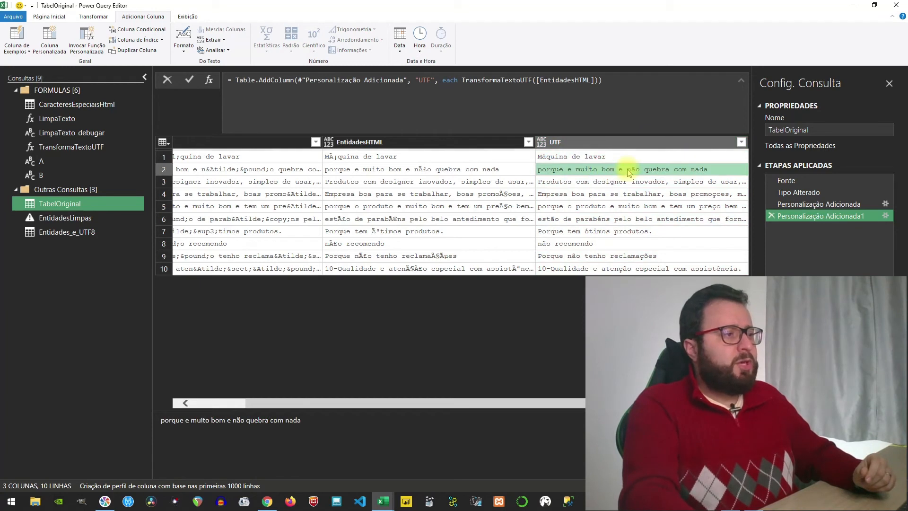
left_click(579, 185)
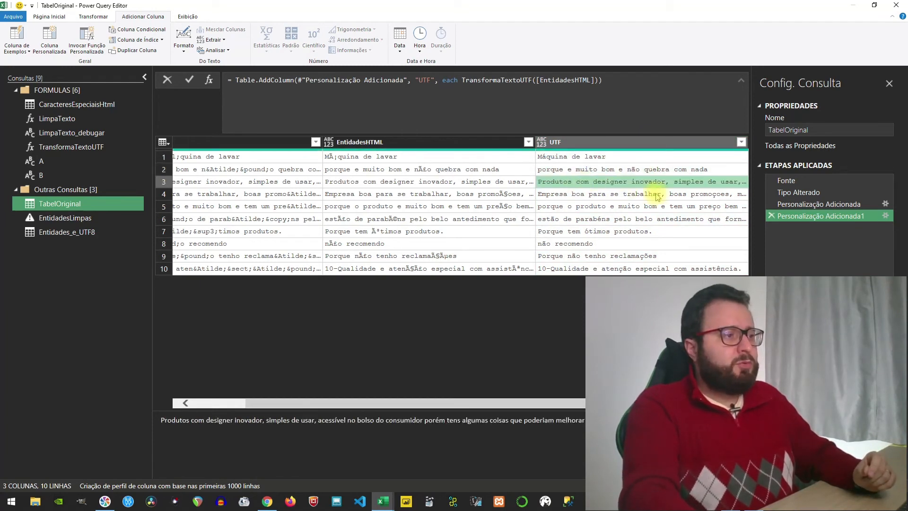
left_click(587, 232)
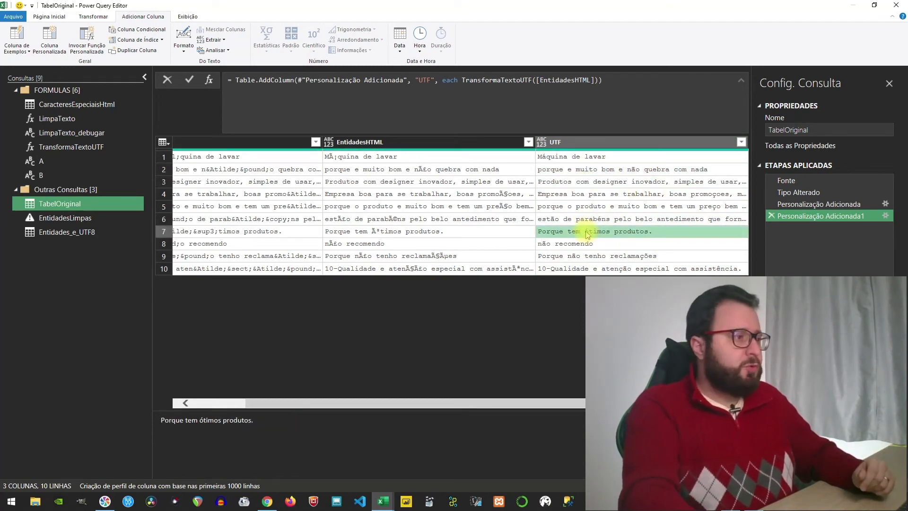
left_click(587, 248)
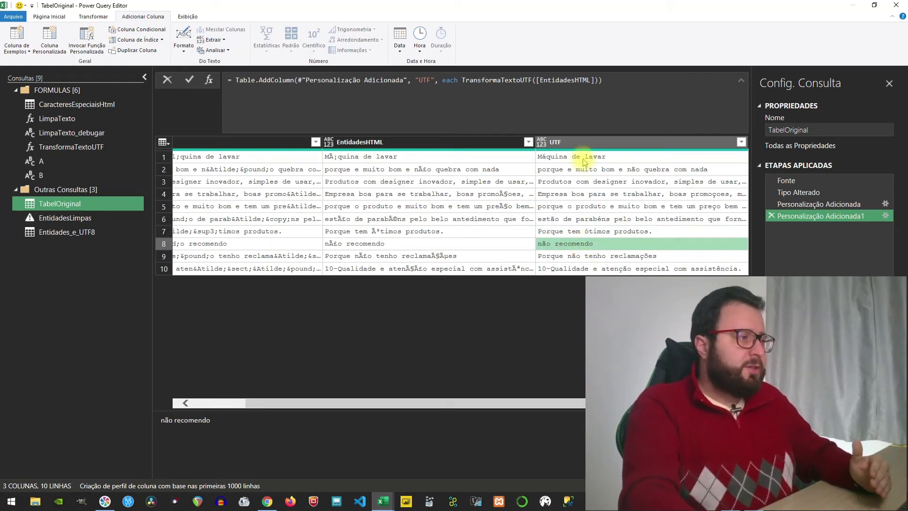
left_click_drag(551, 403, 438, 402)
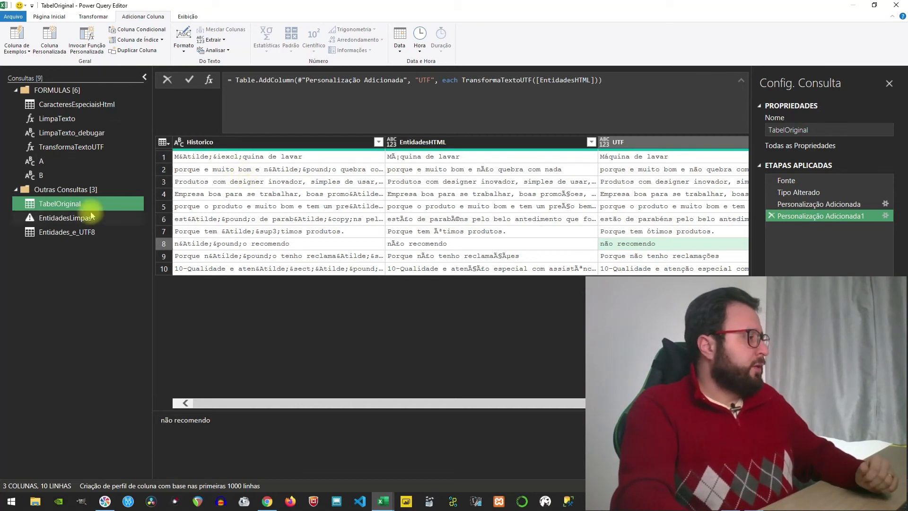
Step: Delete both custom column steps from the EntidadesLimpas query
left_click(70, 219)
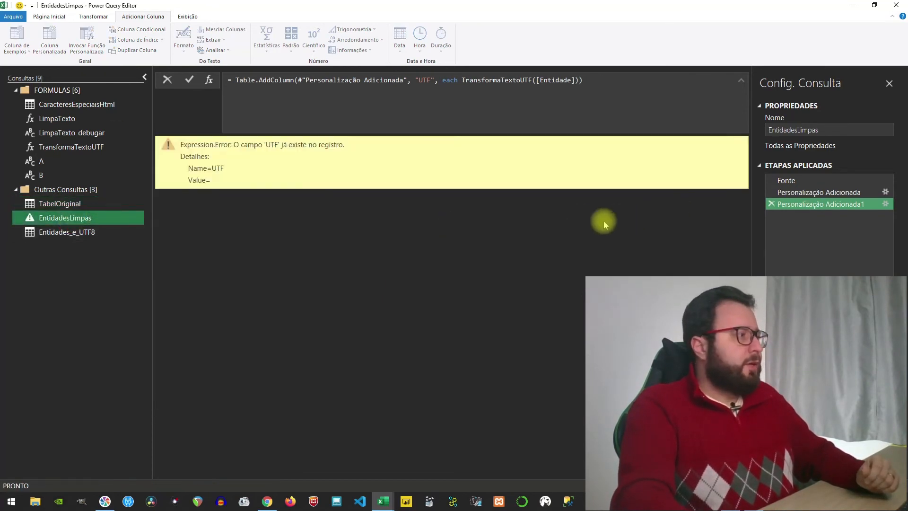
right_click(87, 217)
left_click(264, 257)
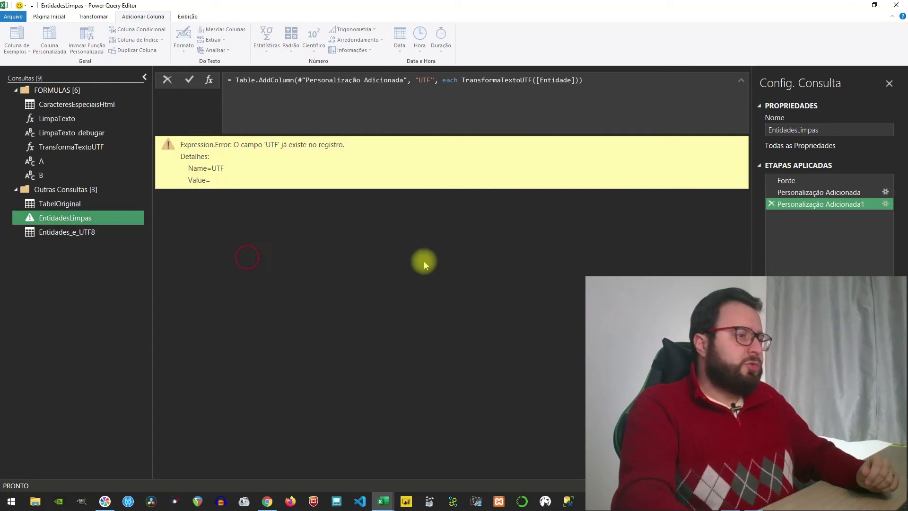
left_click(773, 204)
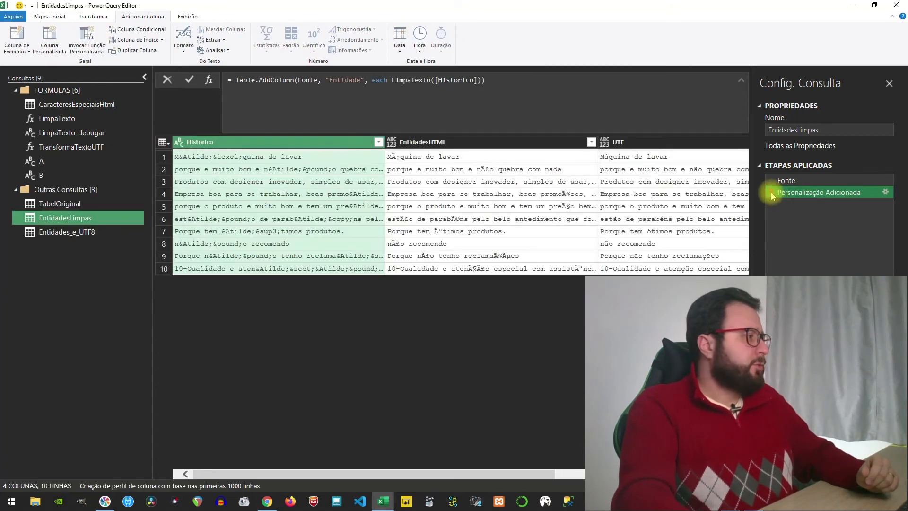
left_click(771, 192)
Step: Check the source step of Entidades_e_UTF8 and delete both custom column steps from TabelOriginal
left_click(71, 233)
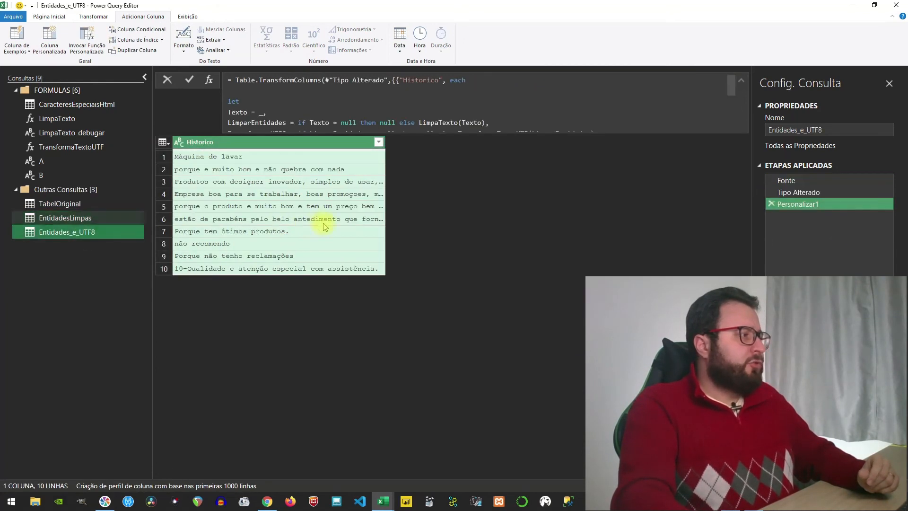
left_click(787, 180)
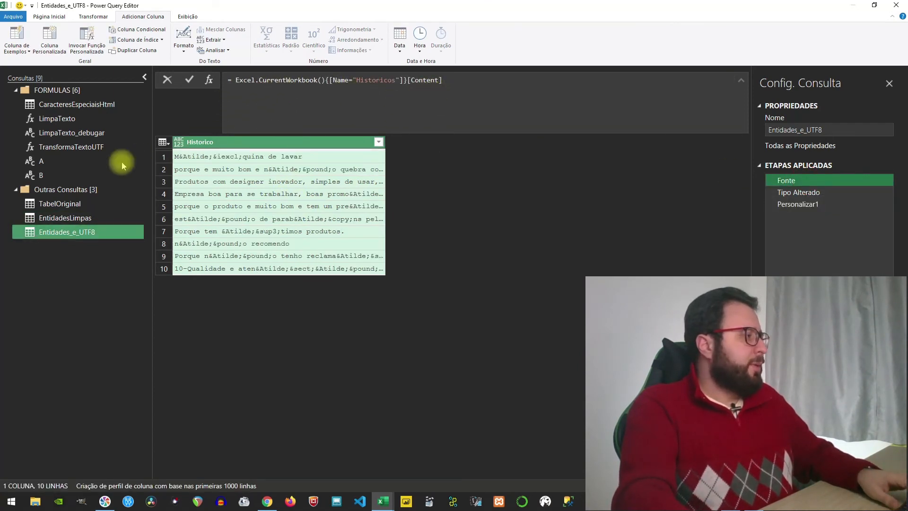
left_click(69, 203)
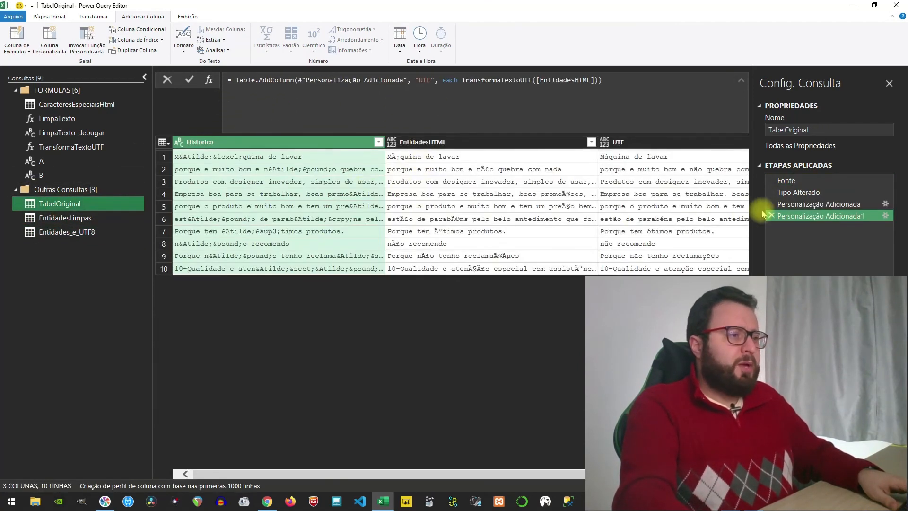
left_click(773, 215)
left_click(772, 204)
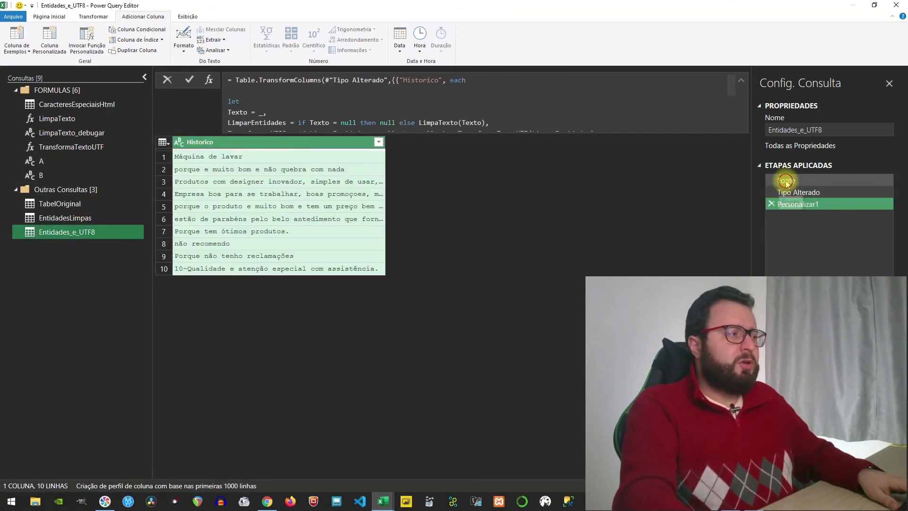
Step: Replace the Fonte formula of Entidades_e_UTF8 with a reference to TabelOriginal
left_click(786, 180)
left_click_drag(460, 85, 235, 80)
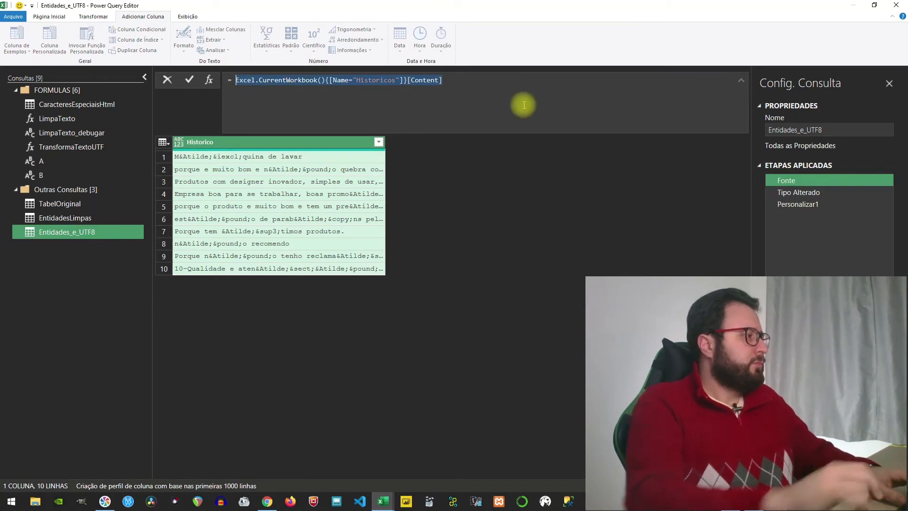
type("Tabelao")
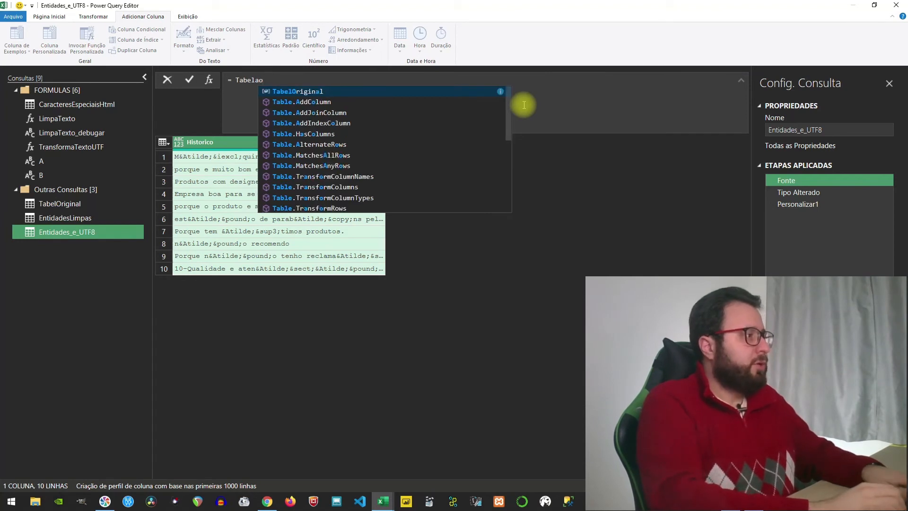
key("Return")
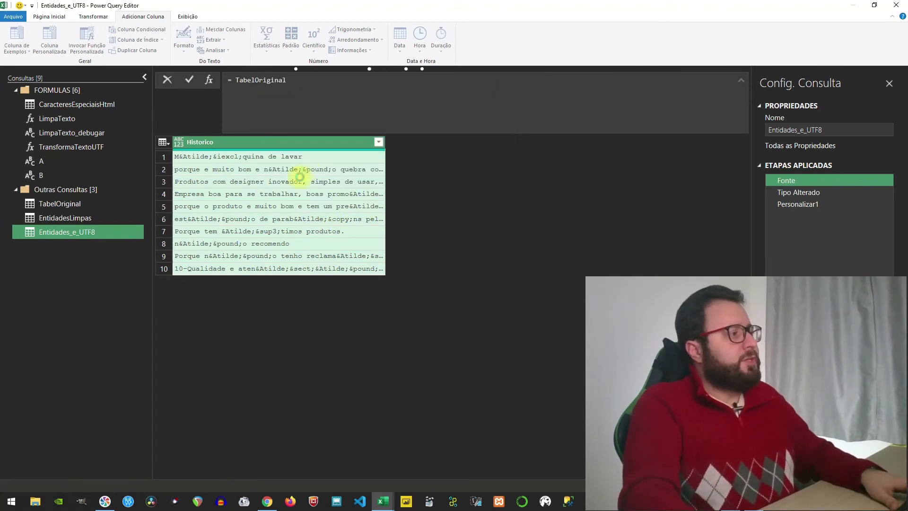
Step: Examine the Tipo Alterado and Personalizar1 steps of Entidades_e_UTF8, including the let expression and its Texto = _ variable
left_click(813, 193)
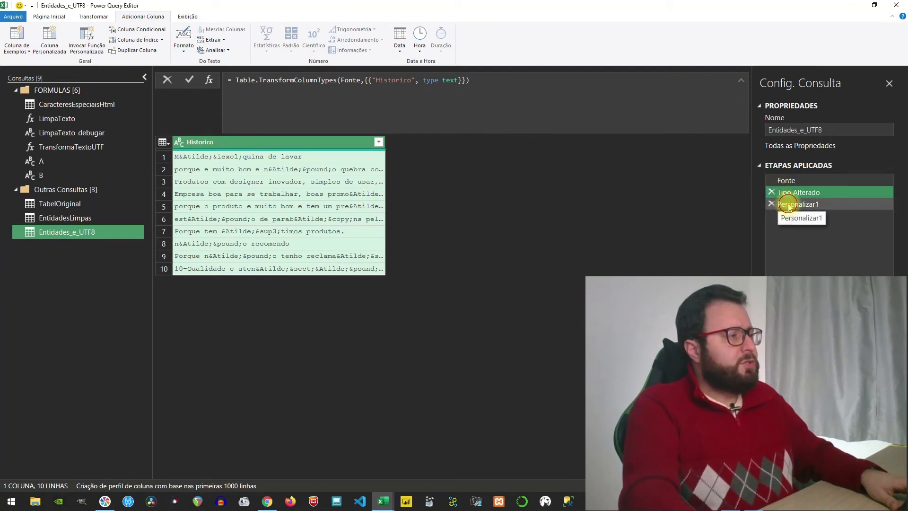
left_click(790, 206)
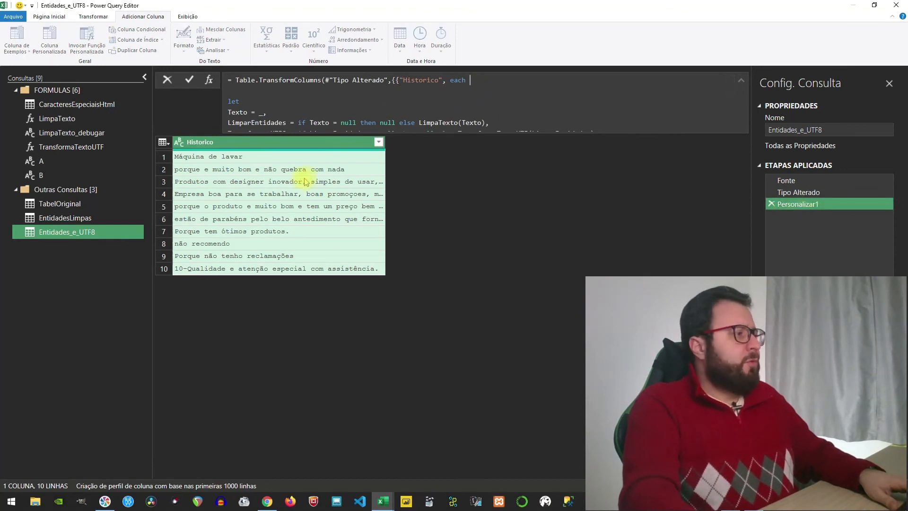
scroll(393, 107, "down", 1)
scroll(482, 114, "up", 1)
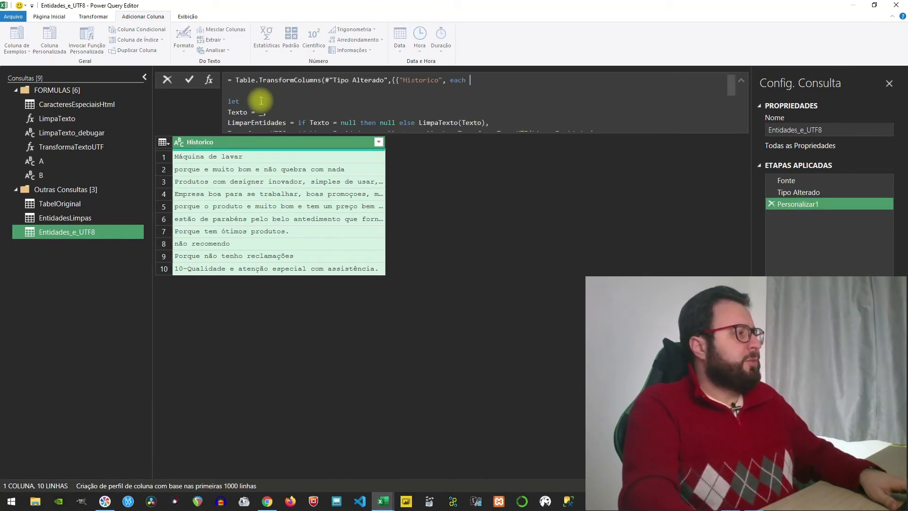
left_click(242, 101)
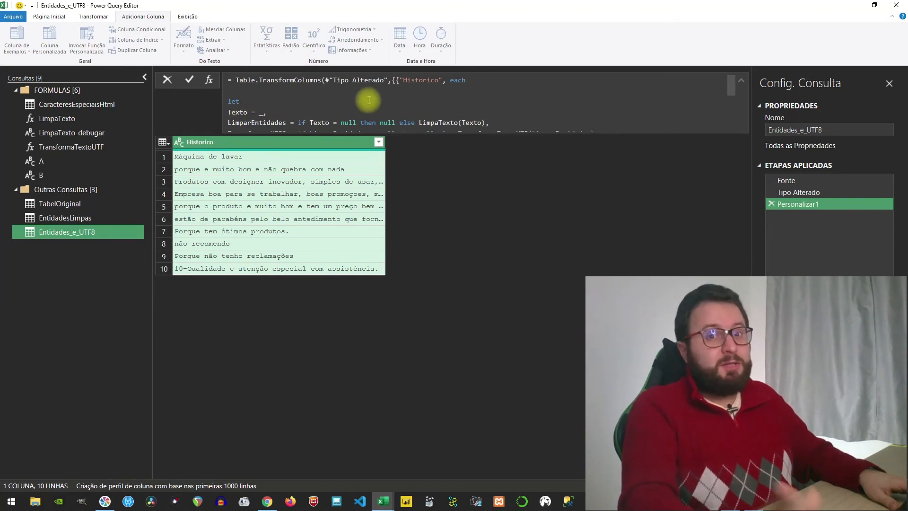
scroll(240, 81, "down", 1)
scroll(245, 89, "up", 1)
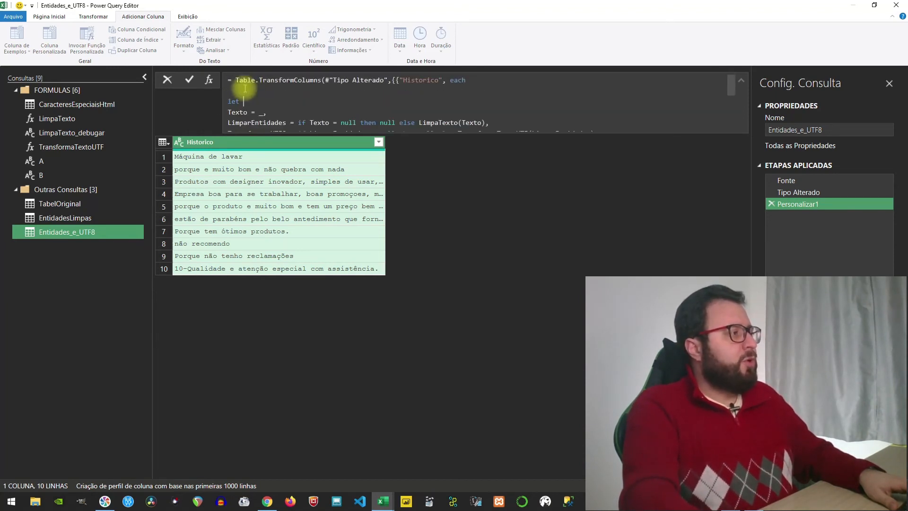
left_click(247, 112)
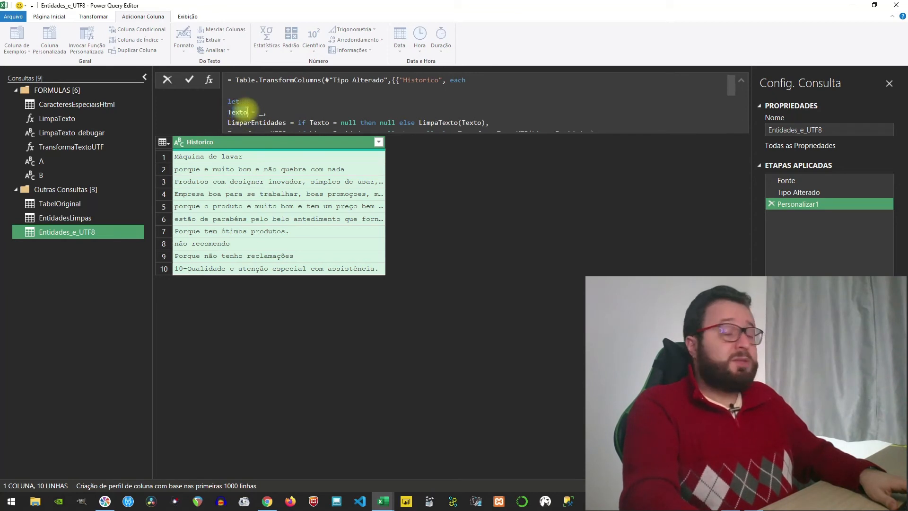
left_click(260, 113)
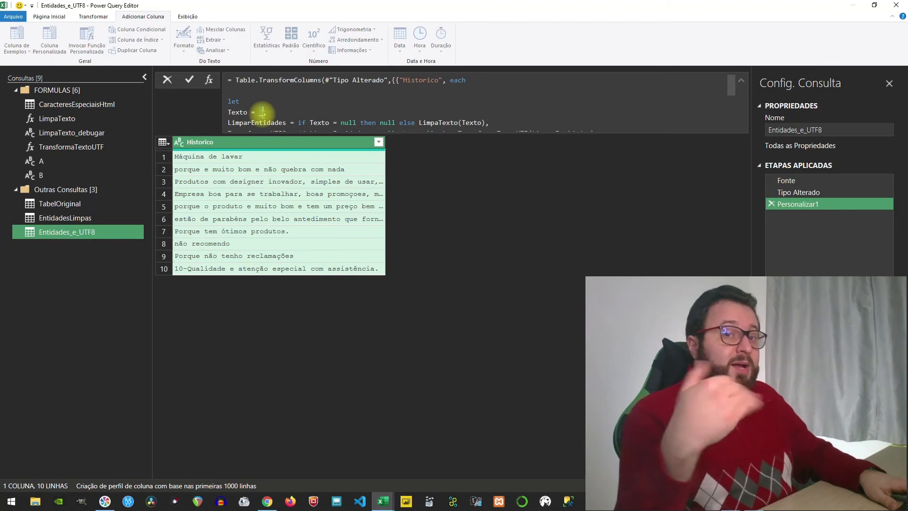
Step: Examine the LimparEntidades and TransformarUTF8 expressions and the returned variable in the Personalizar1 formula
scroll(261, 113, "down", 1)
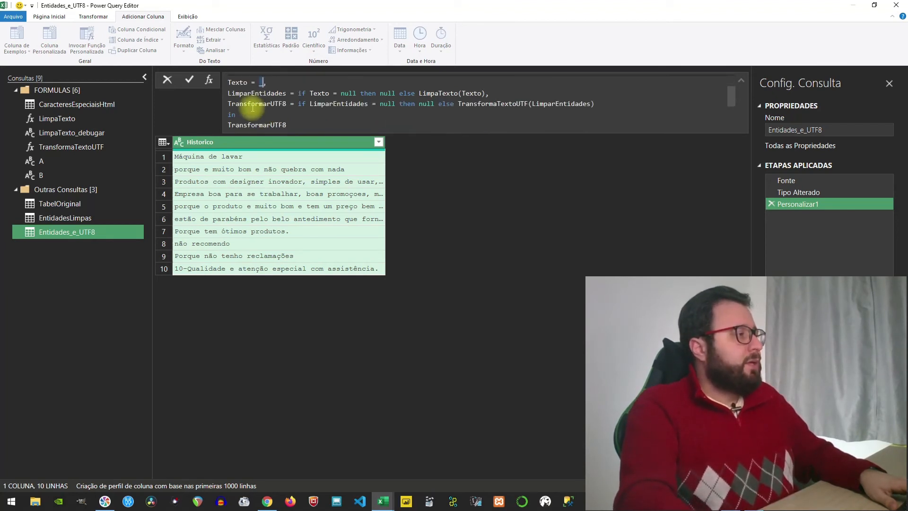
left_click_drag(236, 93, 281, 94)
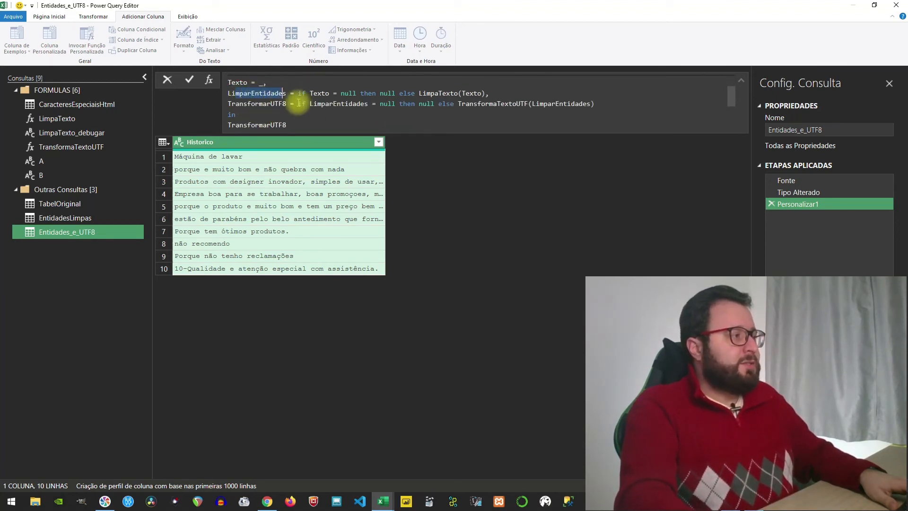
left_click(300, 93)
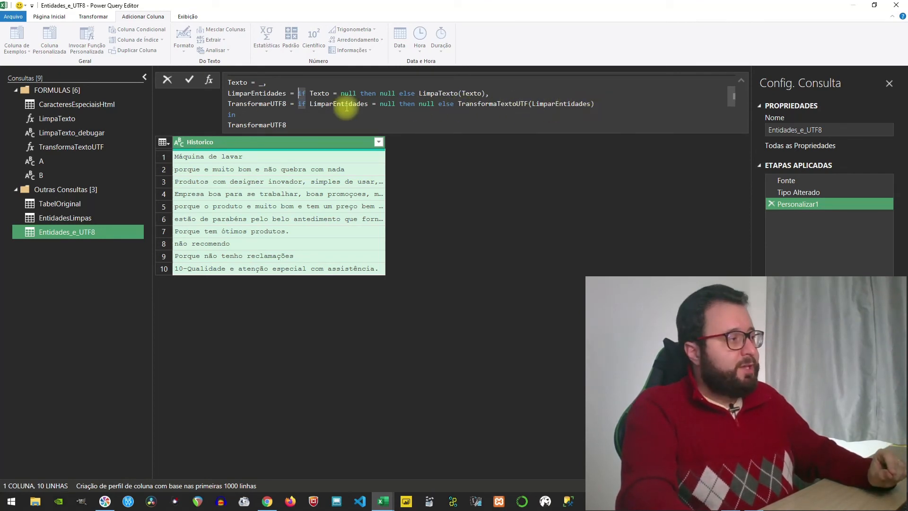
double_click(270, 103)
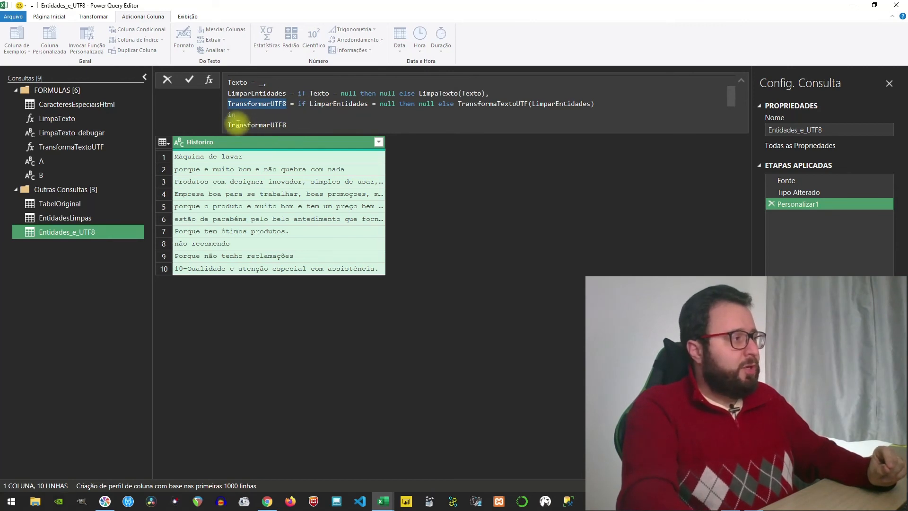
left_click(235, 125)
left_click(441, 249)
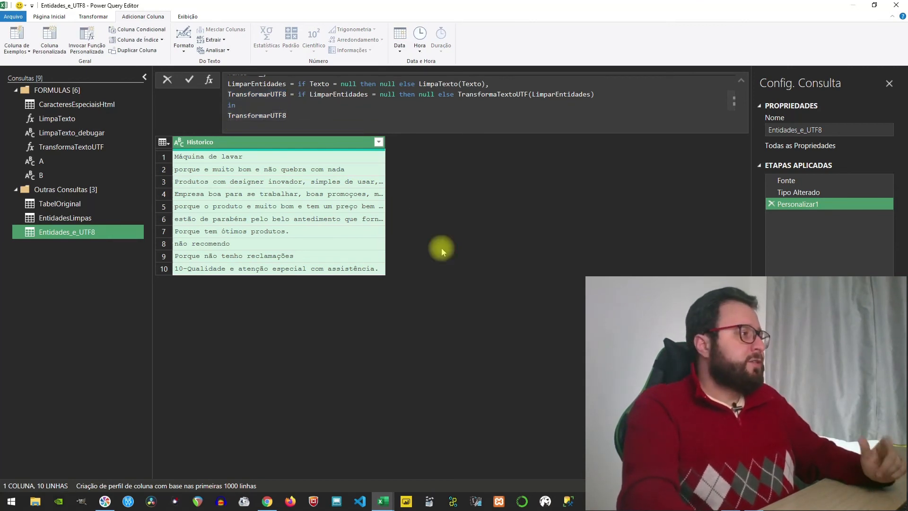
left_click(425, 107)
scroll(412, 106, "up", 2)
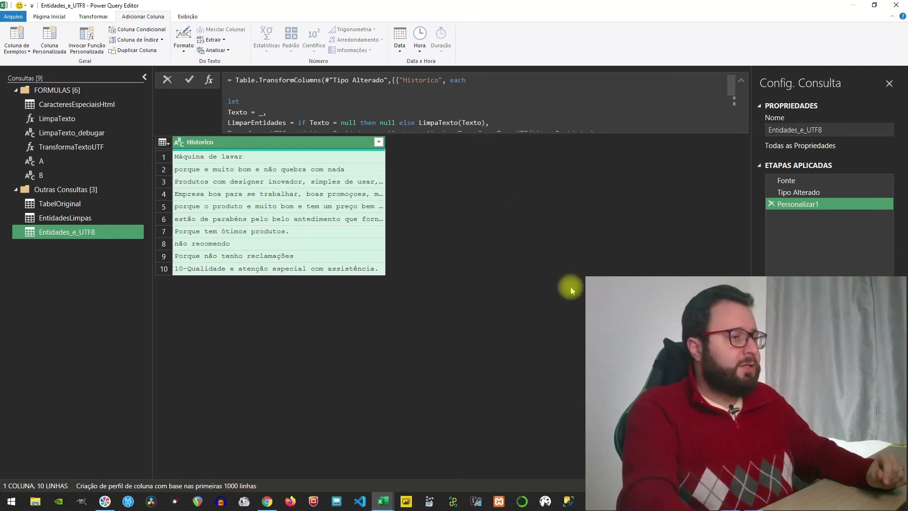
Step: Insert an uppercase transformation of the Historico column after the Tipo Alterado step of Entidades_e_UTF8
left_click(799, 192)
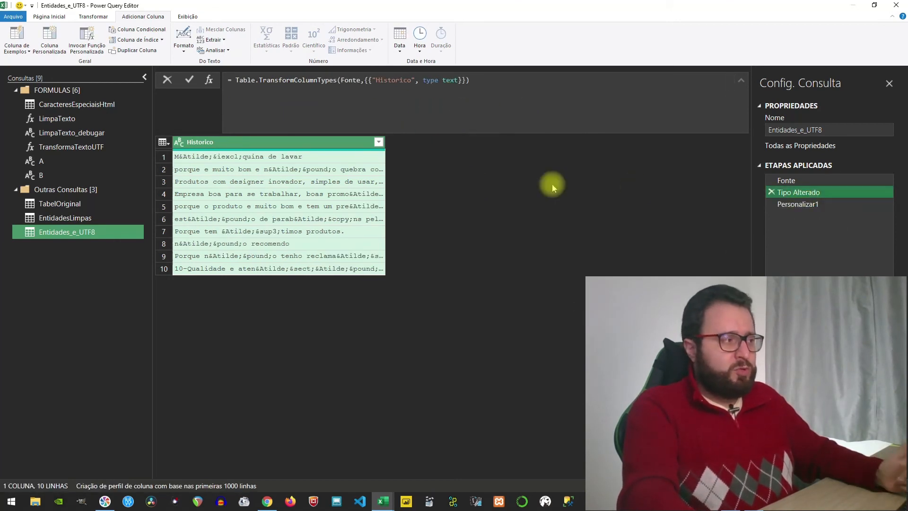
right_click(299, 143)
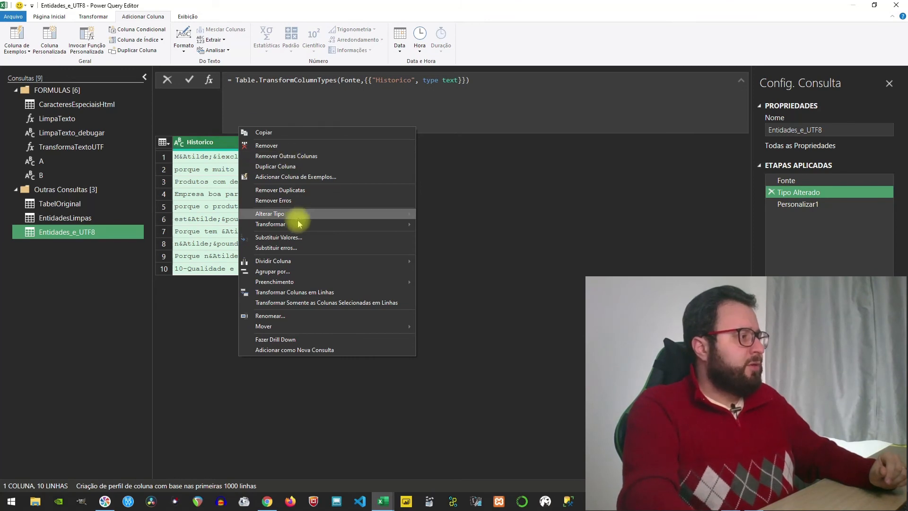
mouse_move(346, 227)
left_click(455, 235)
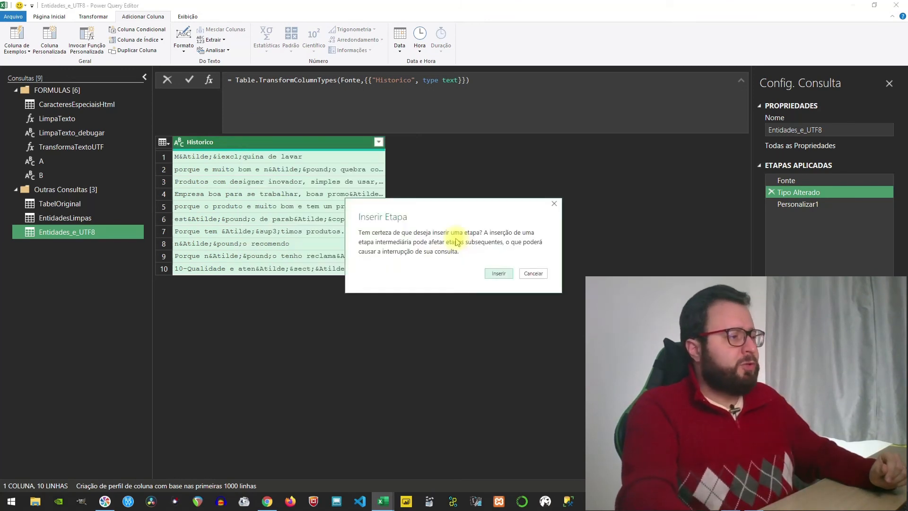
left_click(499, 275)
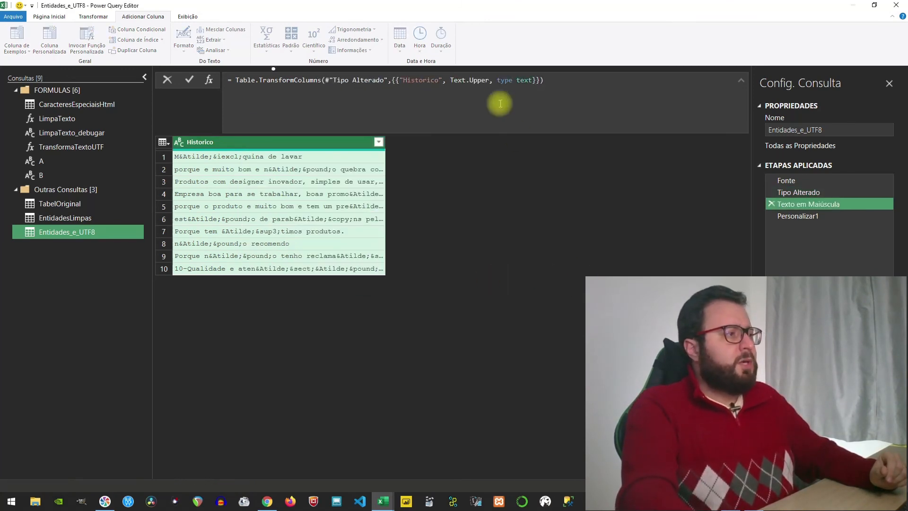
Step: Replace Text.Upper with _ in the Texto em Maiúscula step's Table.TransformColumns formula
left_click(493, 80)
key("shift+Left")
key("shift+Left")
key("shift+Left")
key("shift+Left")
key("shift+Left")
key("BackSpace")
type("_")
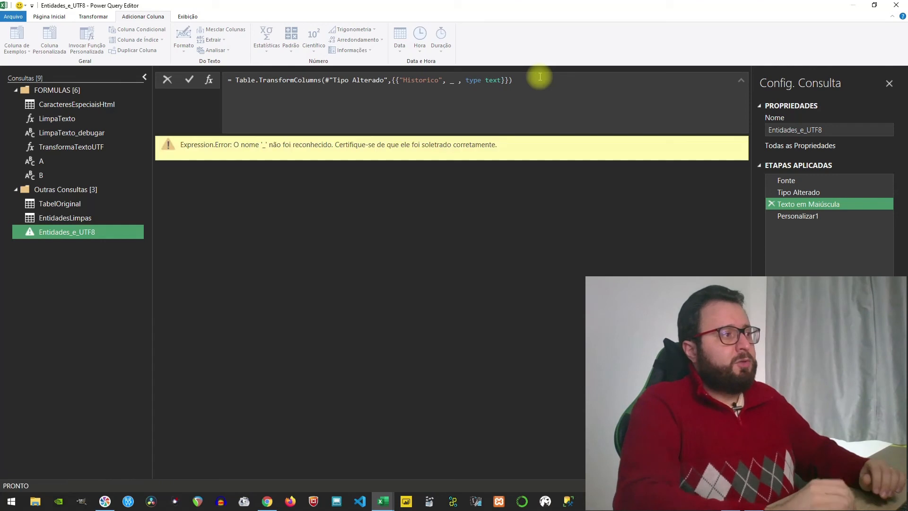
key("Return")
Step: Insert each before the underscore in the Texto em Maiúscula step's Table.TransformColumns formula and apply it
left_click(458, 80)
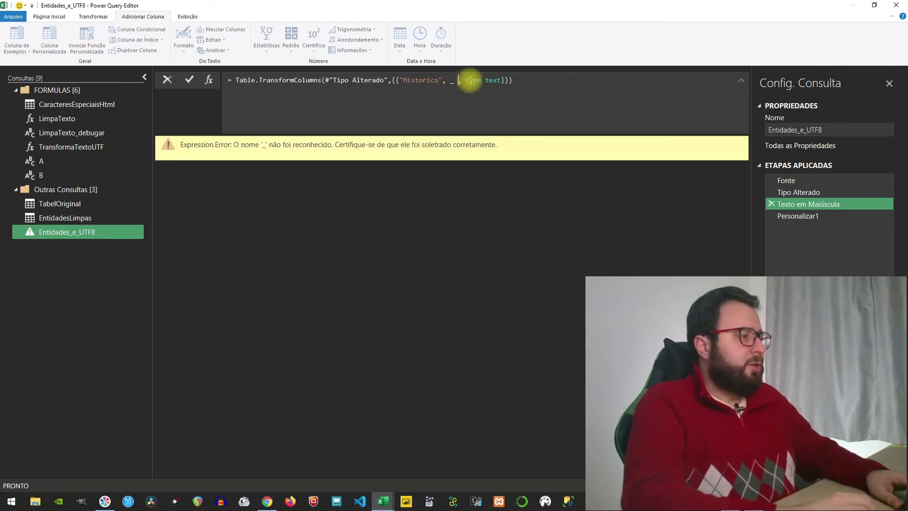
key("Left")
key("shift+Left")
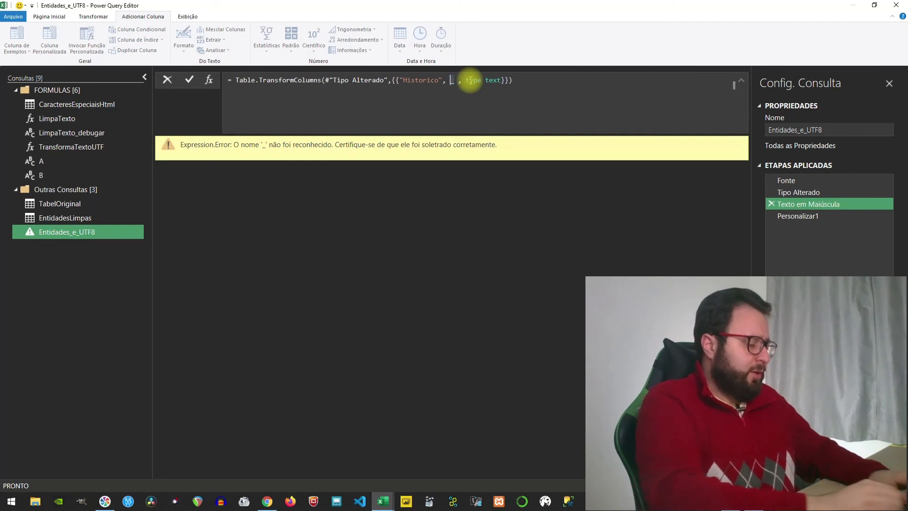
type("each")
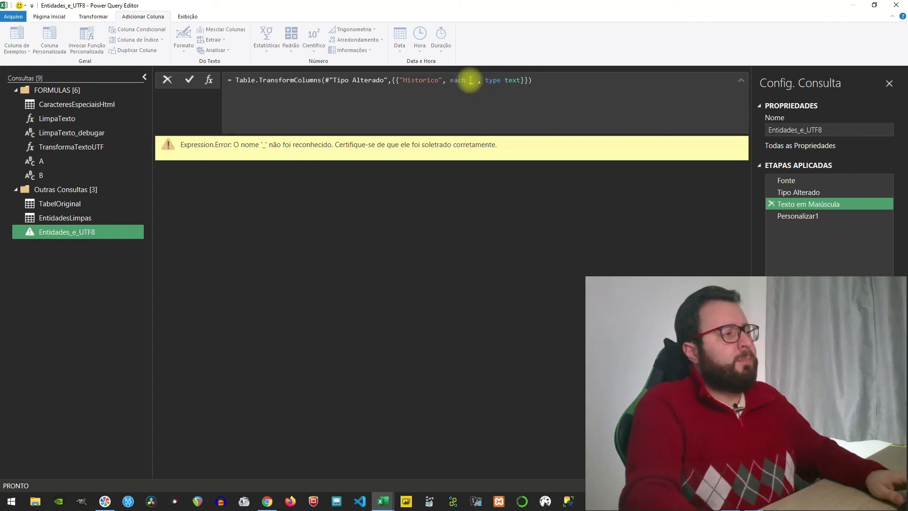
left_click_drag(449, 80, 469, 80)
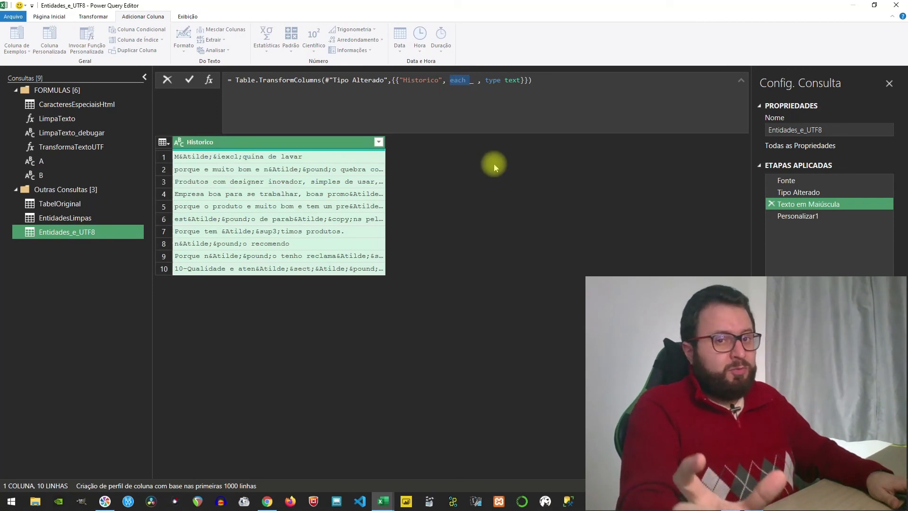
left_click(471, 80)
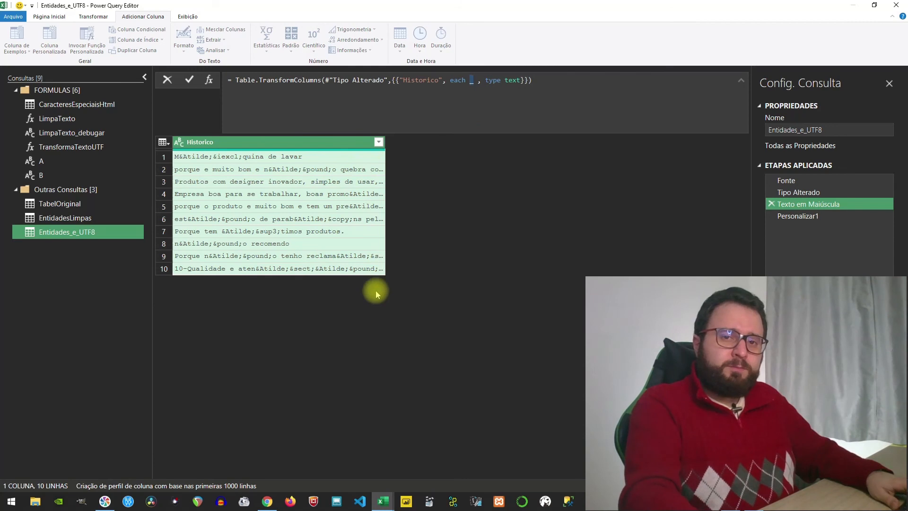
double_click(457, 80)
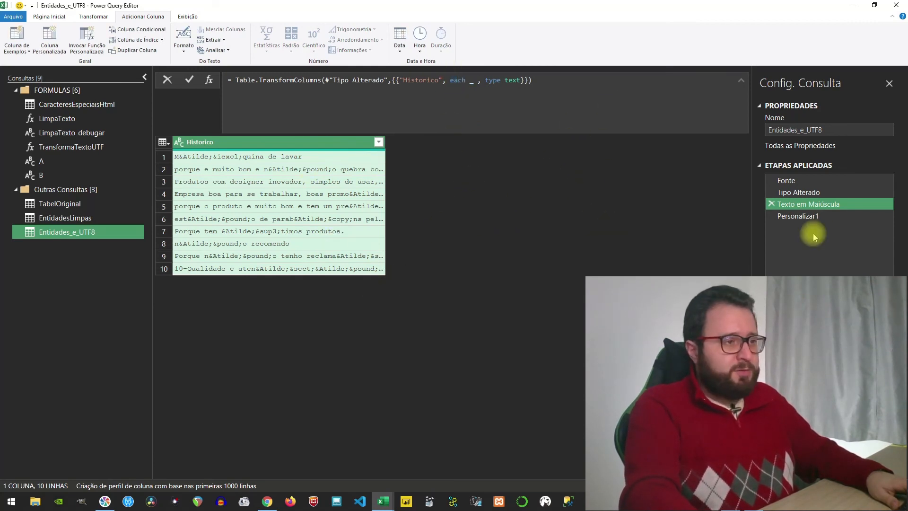
Step: Delete the Texto em Maiúscula step from Entidades_e_UTF8 and review the let expression in the Personalizar1 formula
left_click(772, 205)
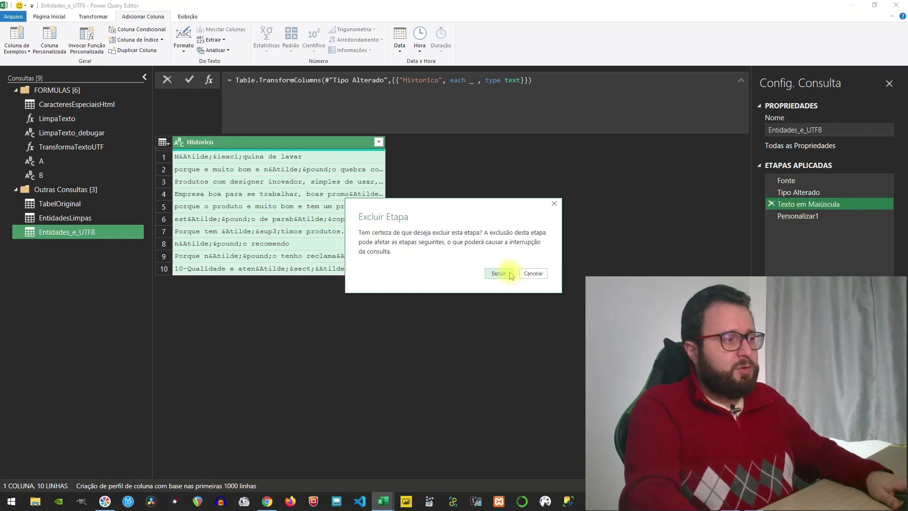
left_click(502, 273)
left_click(804, 206)
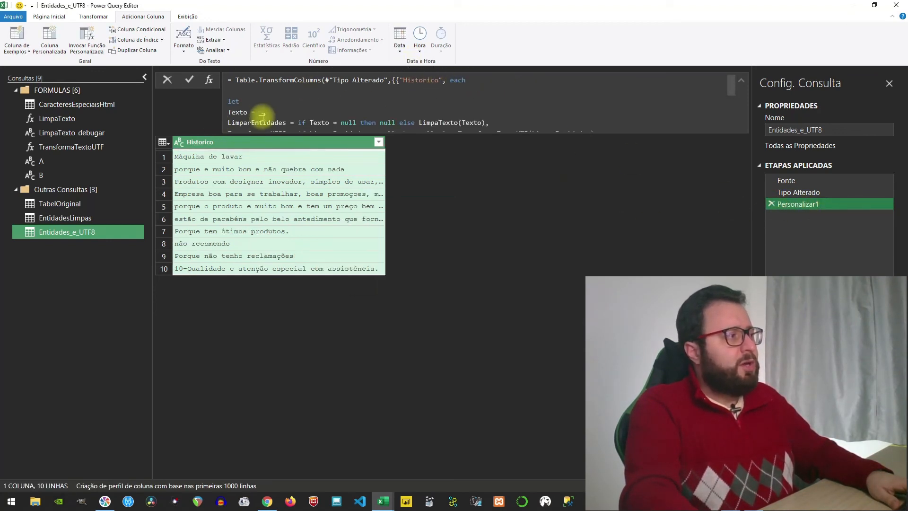
scroll(246, 110, "down", 2)
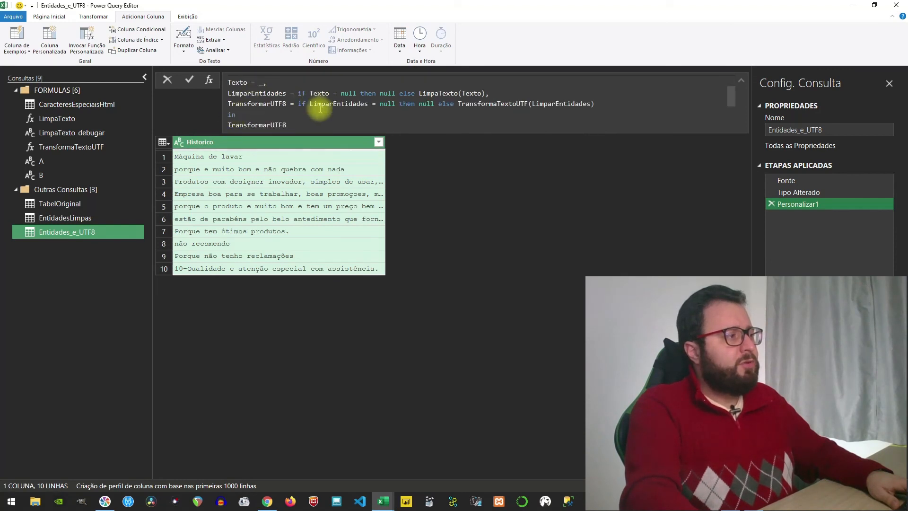